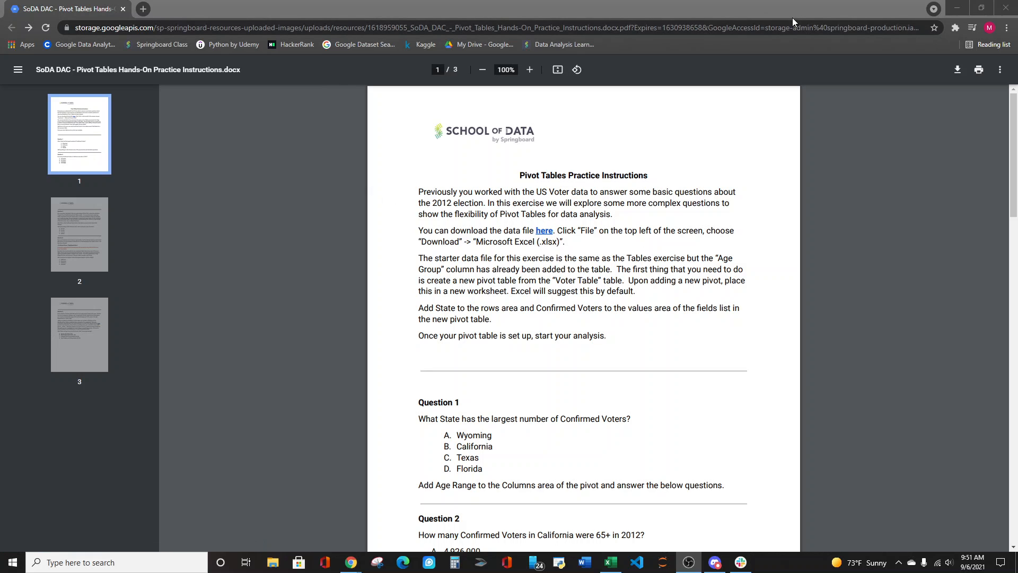
Step: Switch to the Excel workbook with the voter data and auto-fit all column widths on Sheet1 to their contents
key("alt+Tab")
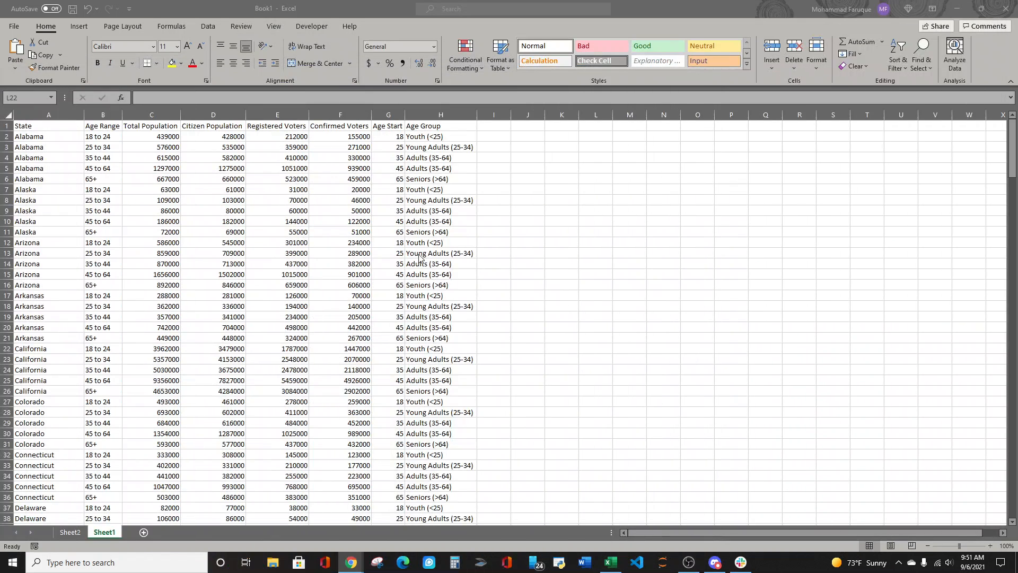
left_click_drag(47, 127, 479, 188)
scroll(272, 383, "down", 2)
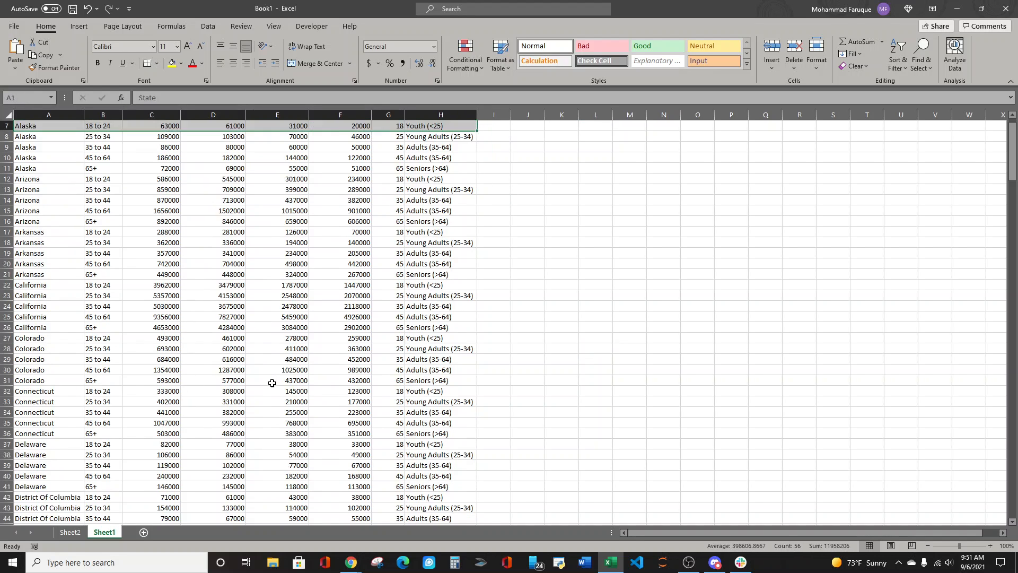
scroll(272, 383, "up", 2)
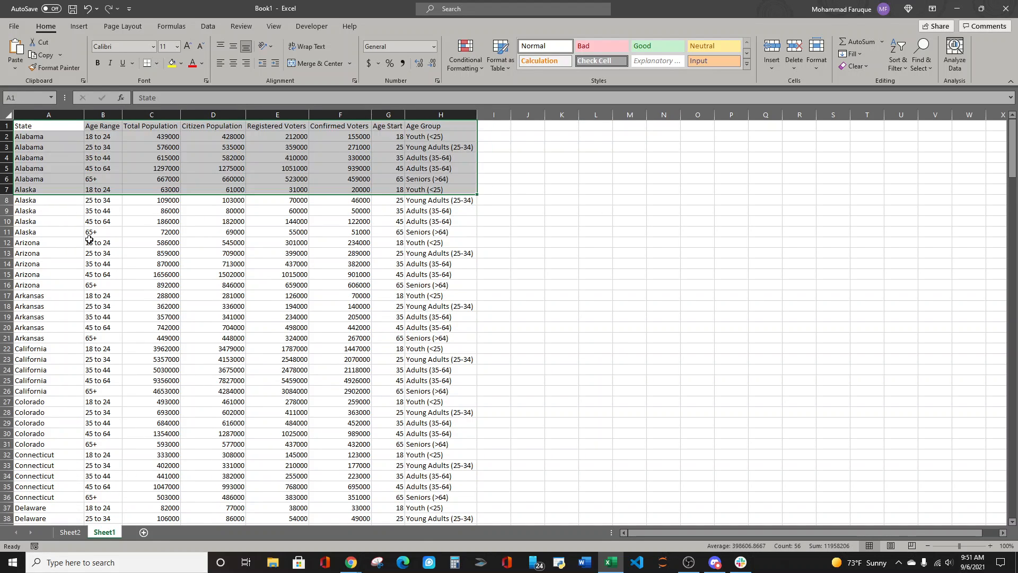
left_click(8, 114)
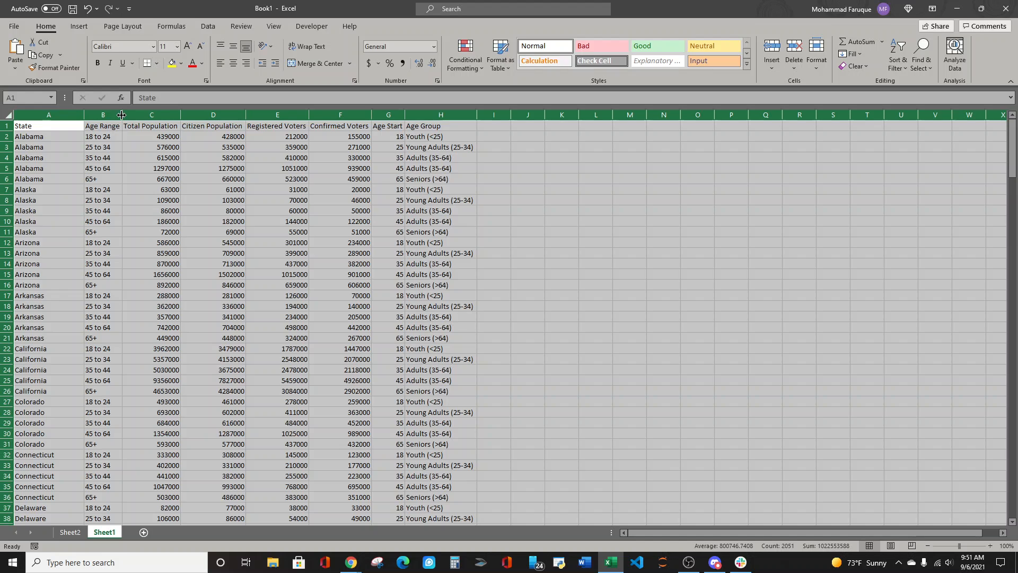
left_click_drag(122, 114, 122, 114)
left_click(122, 114)
double_click(128, 113)
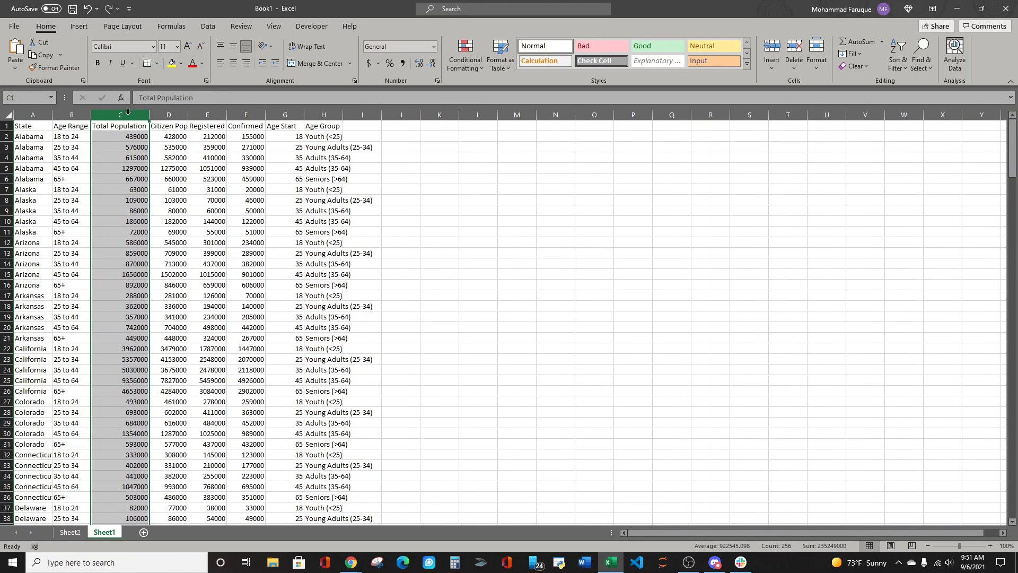
left_click(8, 114)
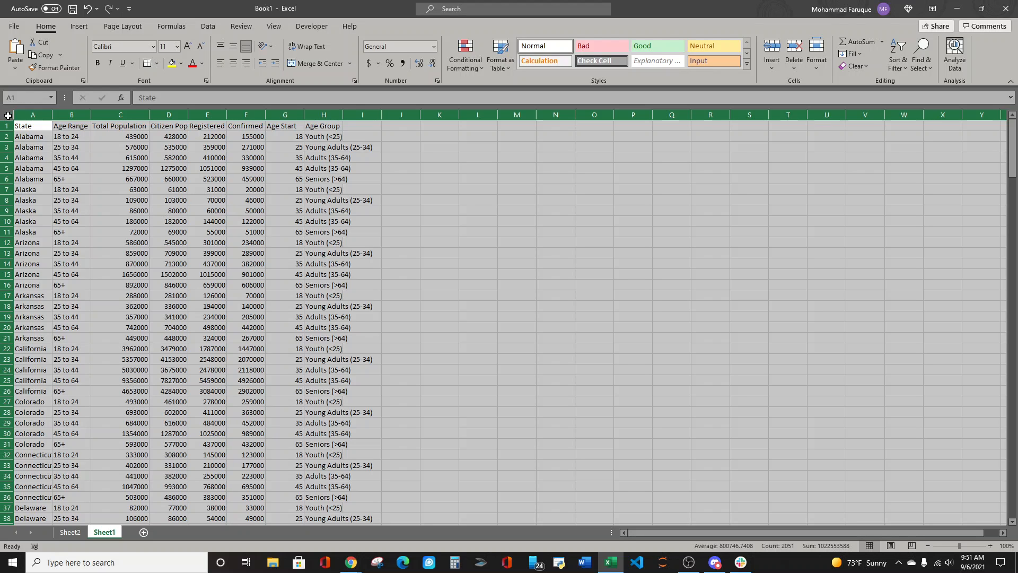
left_click_drag(52, 115, 52, 116)
double_click(52, 116)
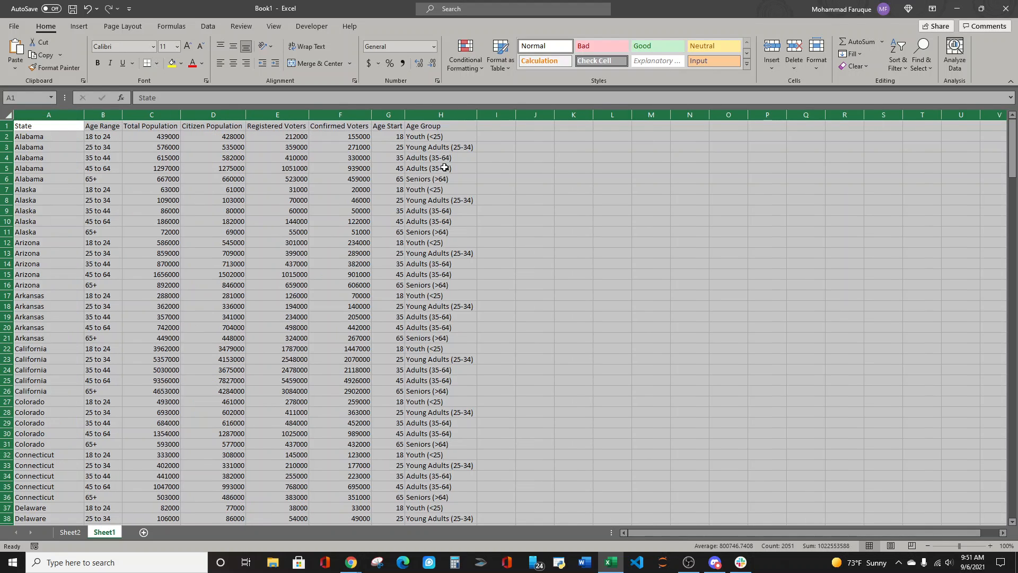
Step: Rename Sheet1 as RAW DATA
double_click(105, 532)
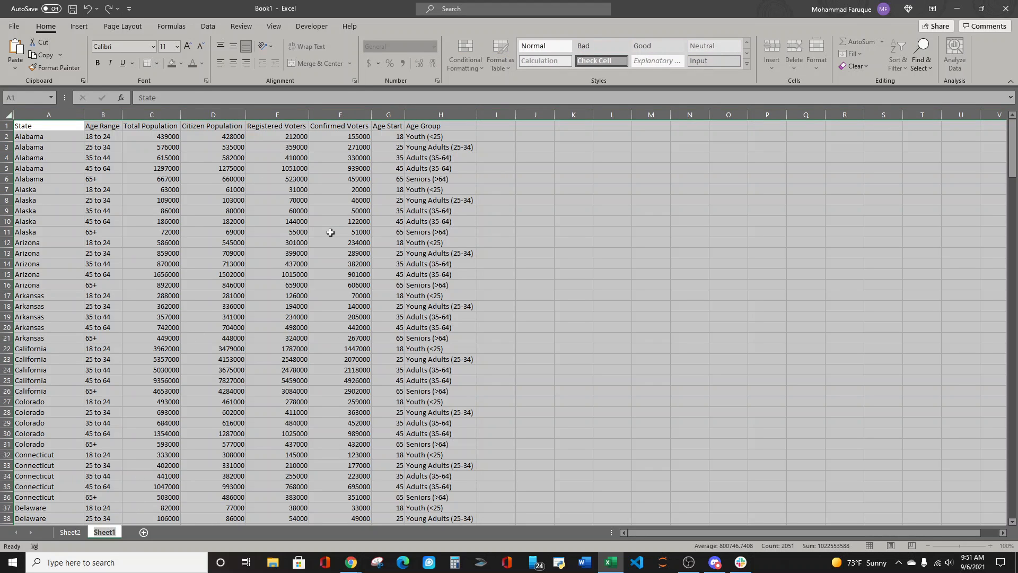
key("BackSpace")
type("RW")
key("BackSpace")
type("AW DATA")
left_click(293, 244)
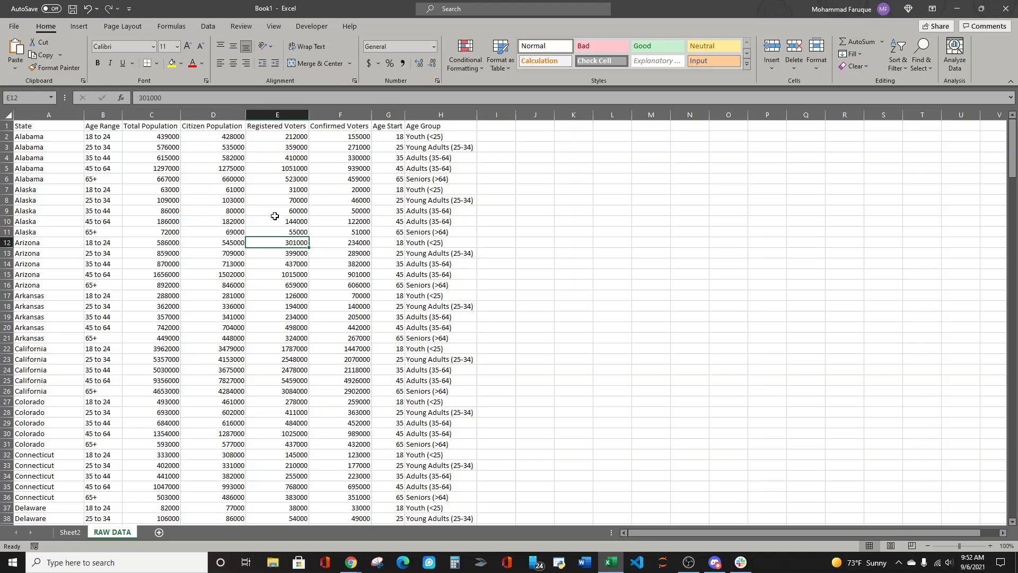
left_click(43, 128)
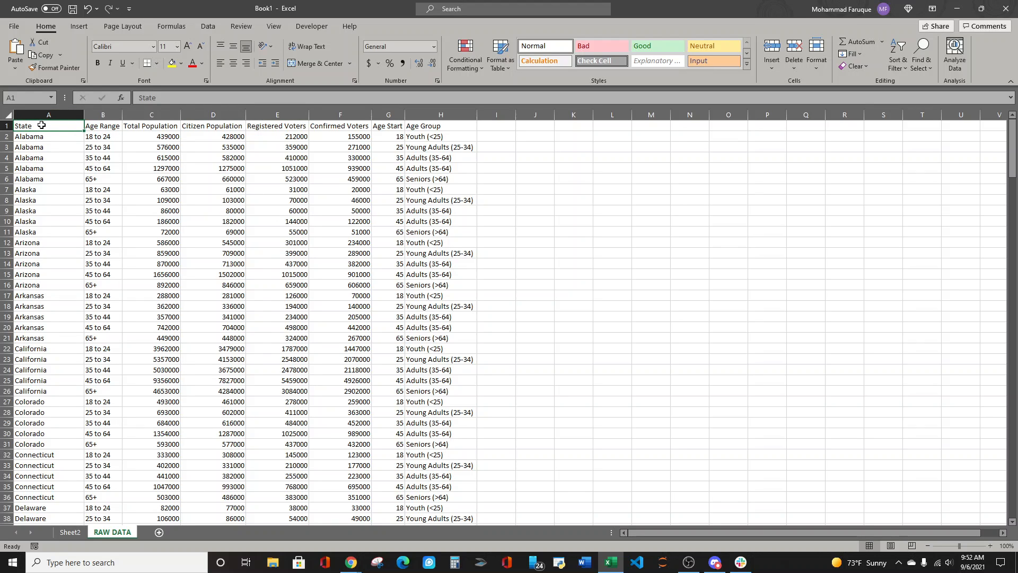
key("ctrl+shift+Right")
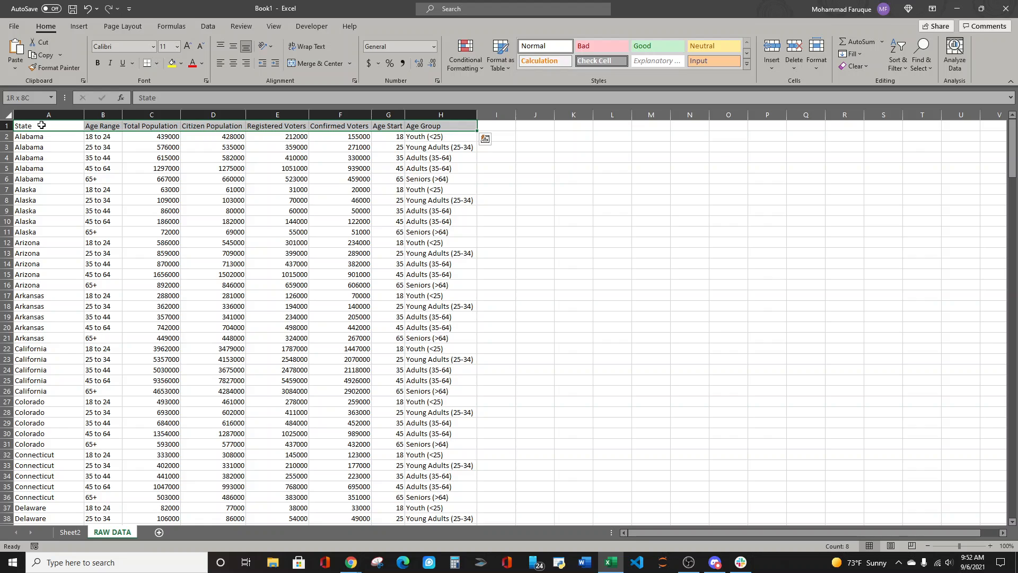
key("ctrl+shift+Down")
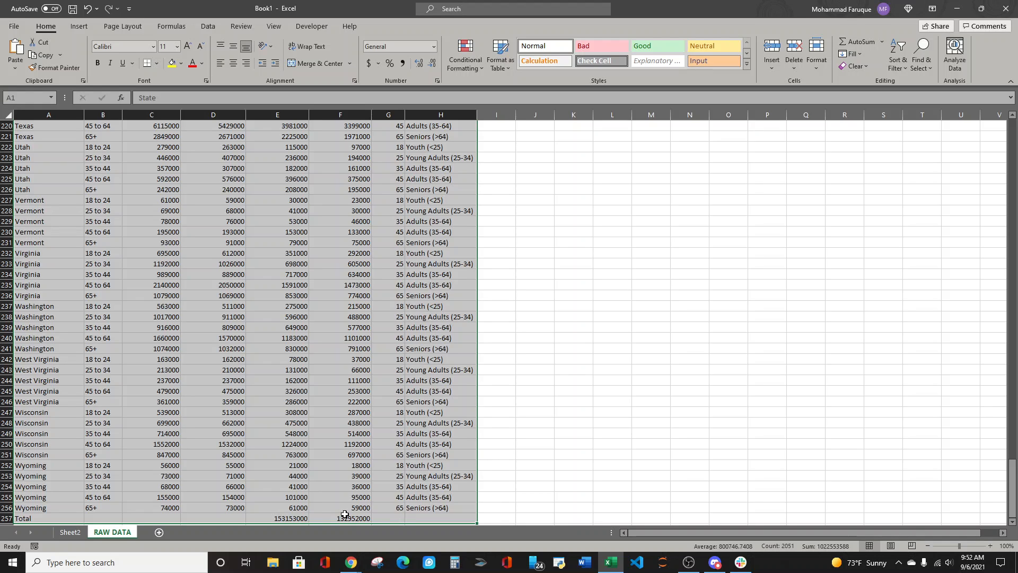
Step: Create a PivotTable on a new worksheet from RAW DATA range A1:H256, leaving out the Total row
key("ctrl+Home")
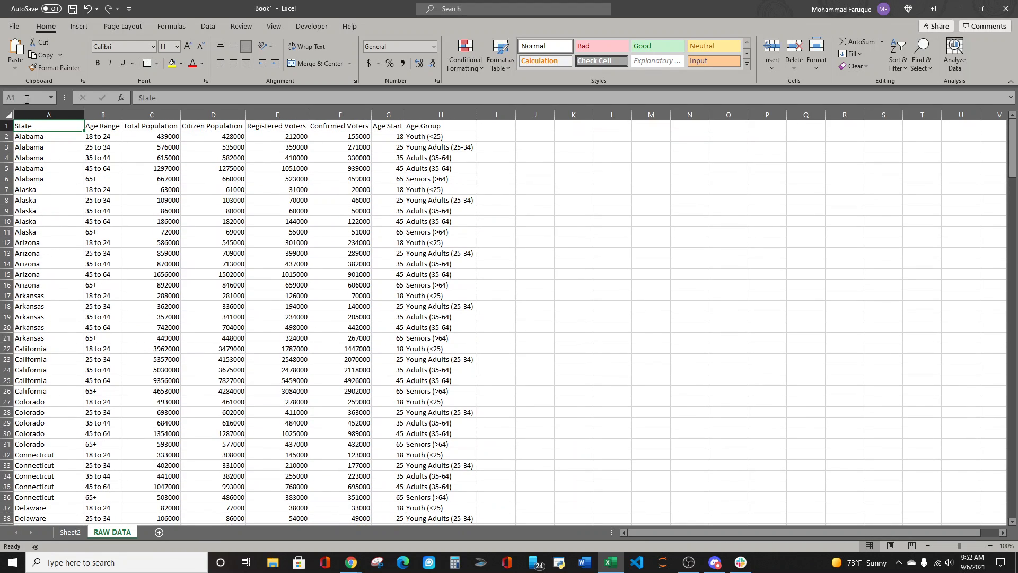
key("ctrl+shift+Right")
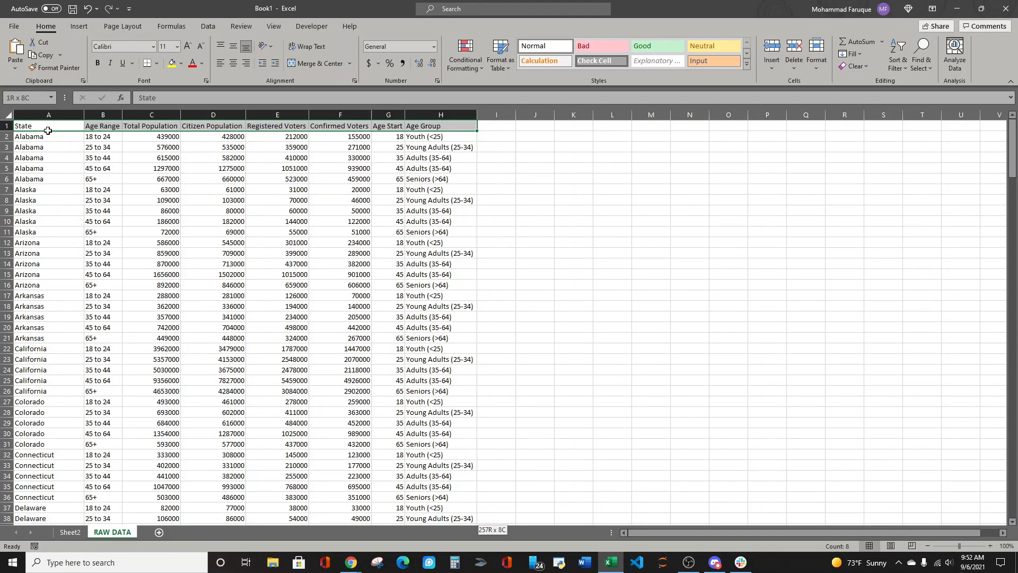
key("ctrl+shift+Down")
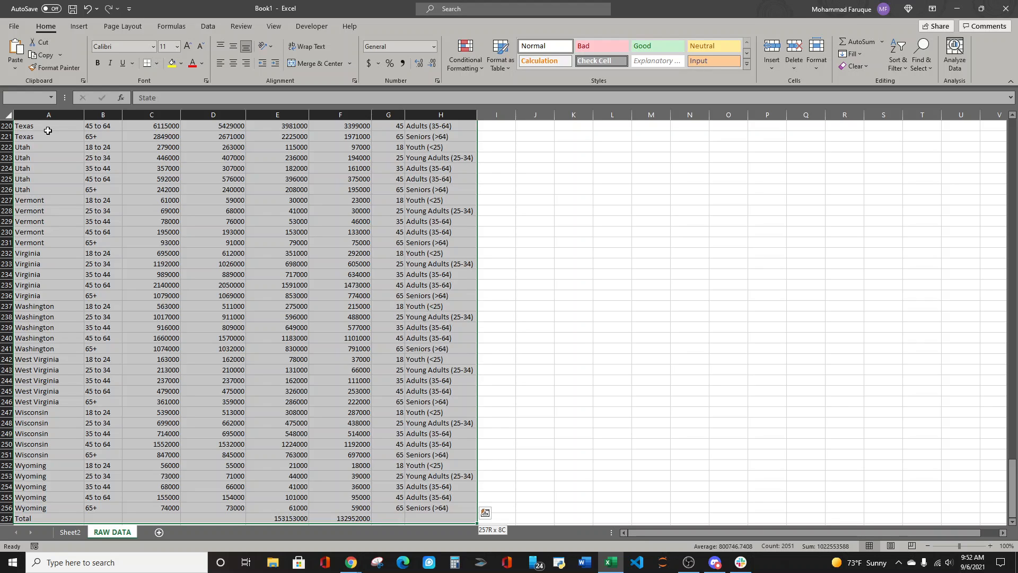
key("shift+Up")
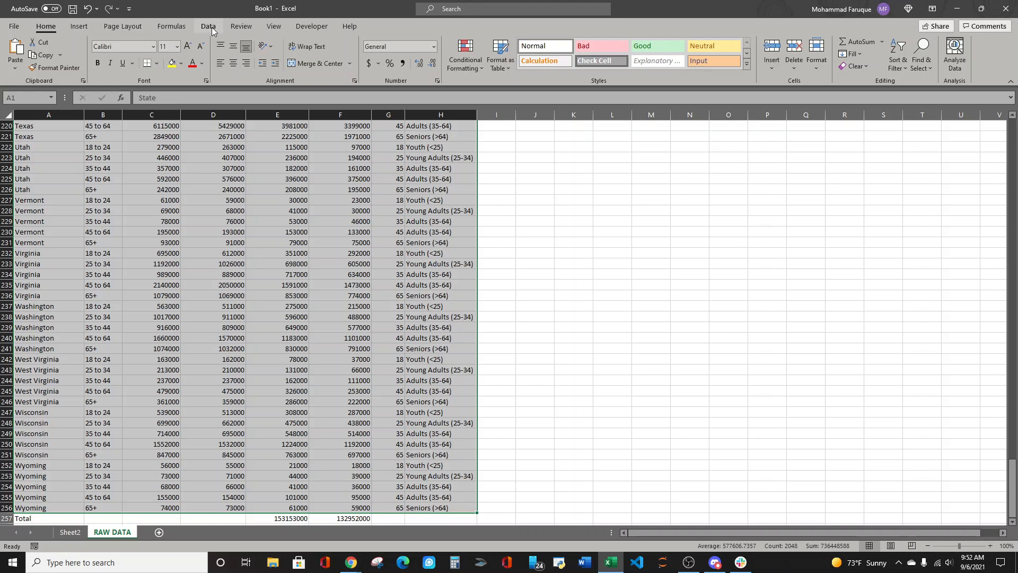
left_click(79, 27)
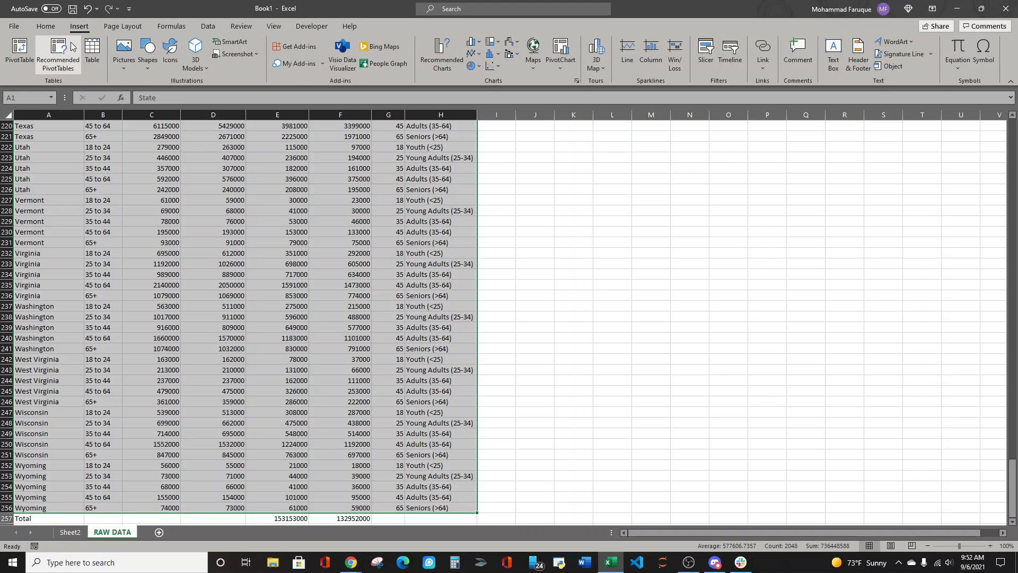
left_click(20, 53)
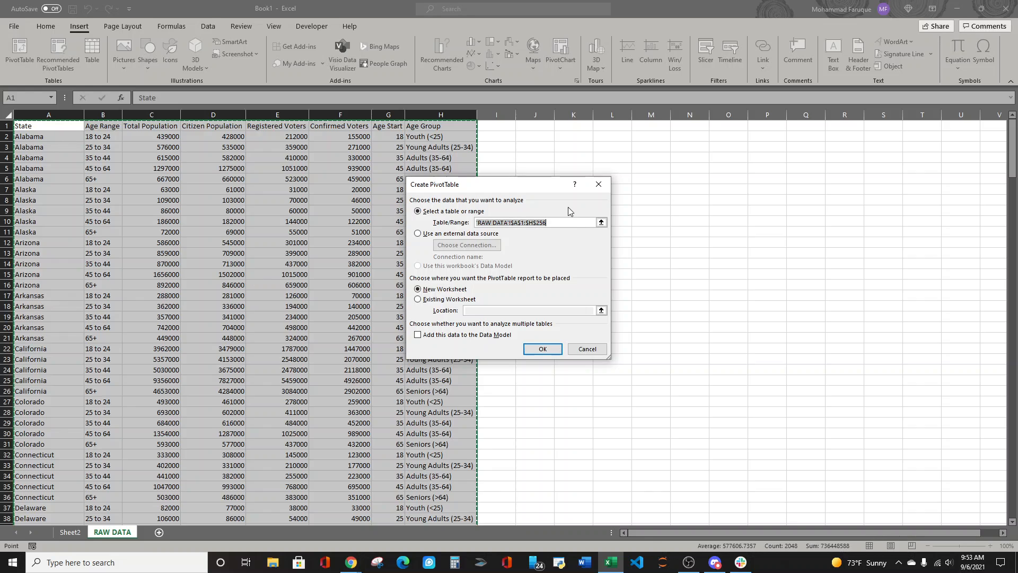
left_click(540, 223)
double_click(541, 223)
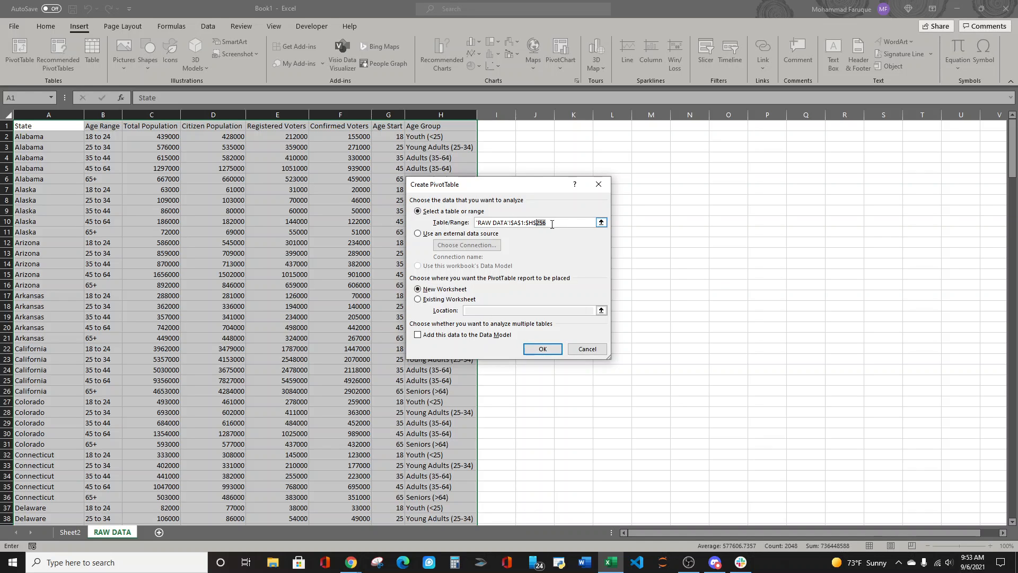
left_click(540, 350)
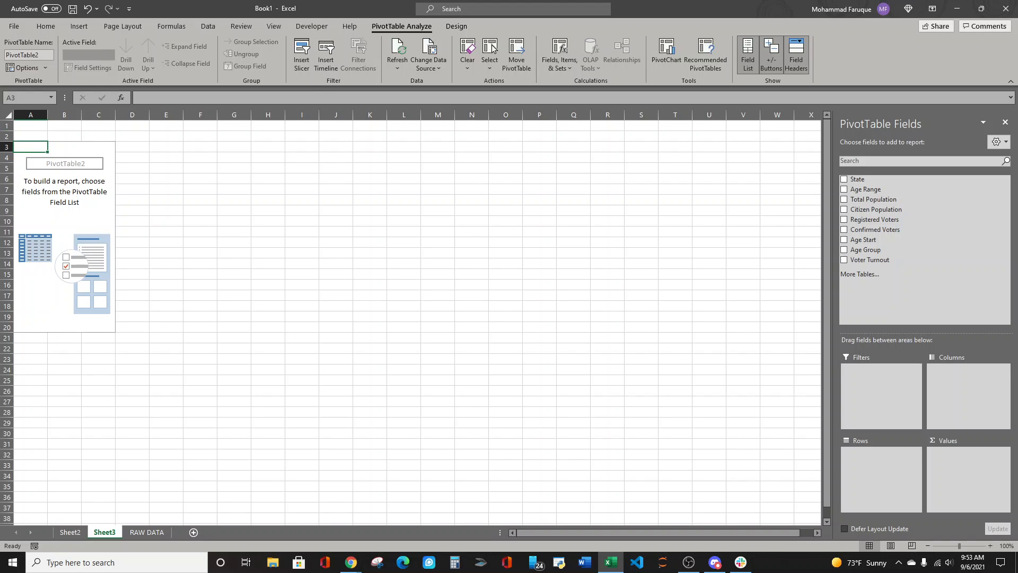
Step: Check Question 1 in the browser's practice instructions and add Confirmed Voters to the PivotTable's values in Excel
key("alt+Tab")
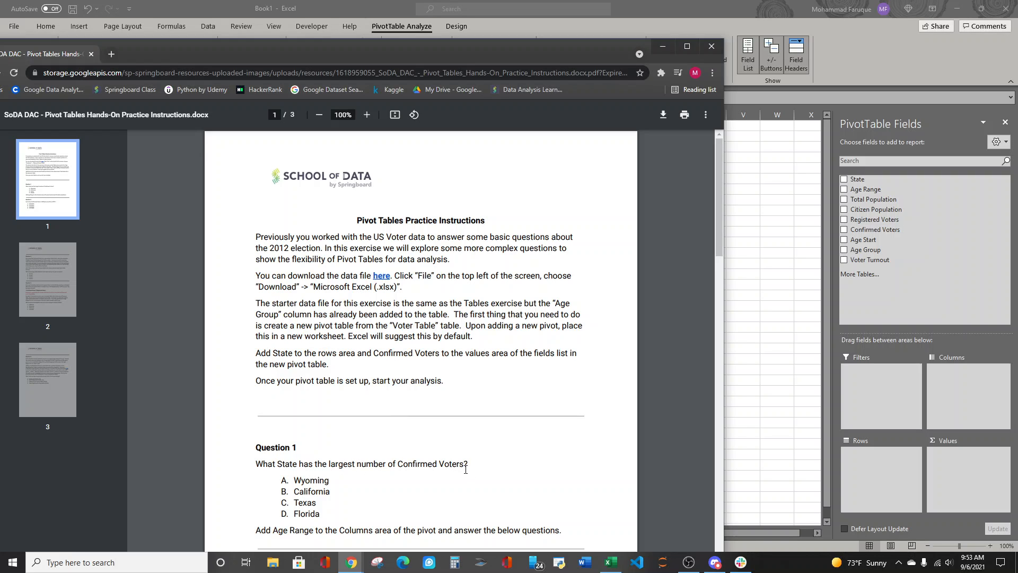
left_click_drag(616, 52, 0, 52)
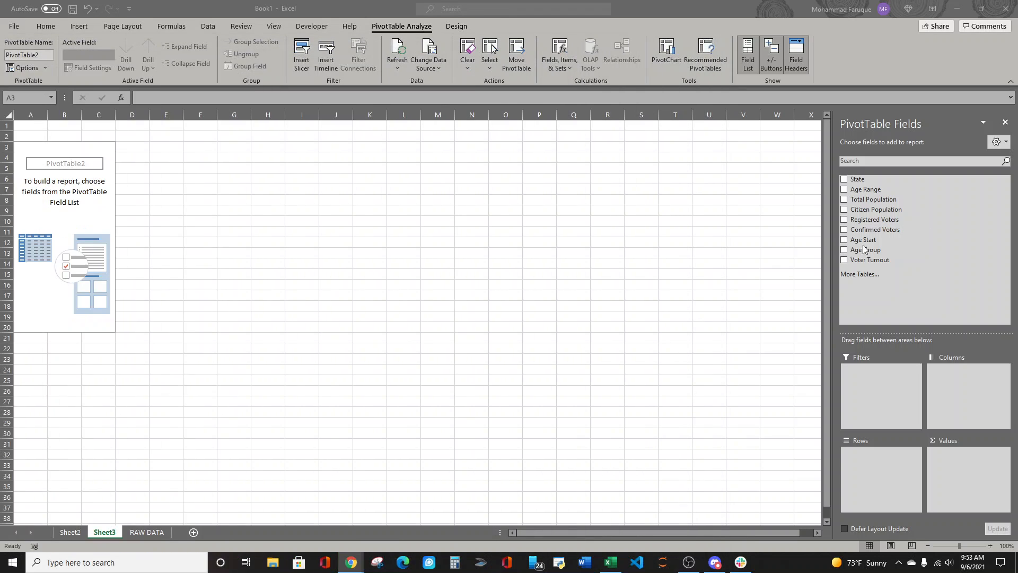
left_click(870, 230)
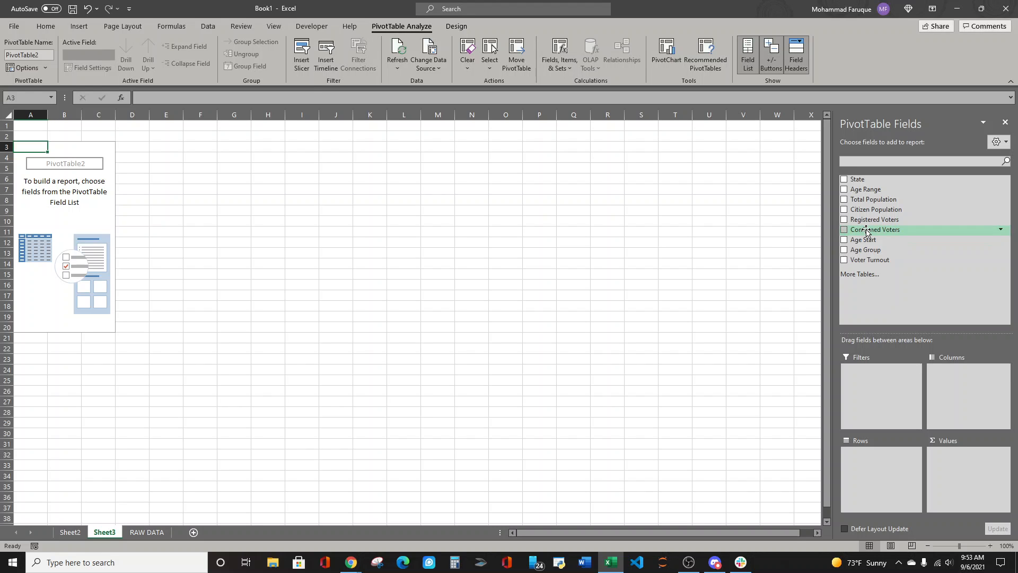
left_click_drag(866, 233, 955, 474)
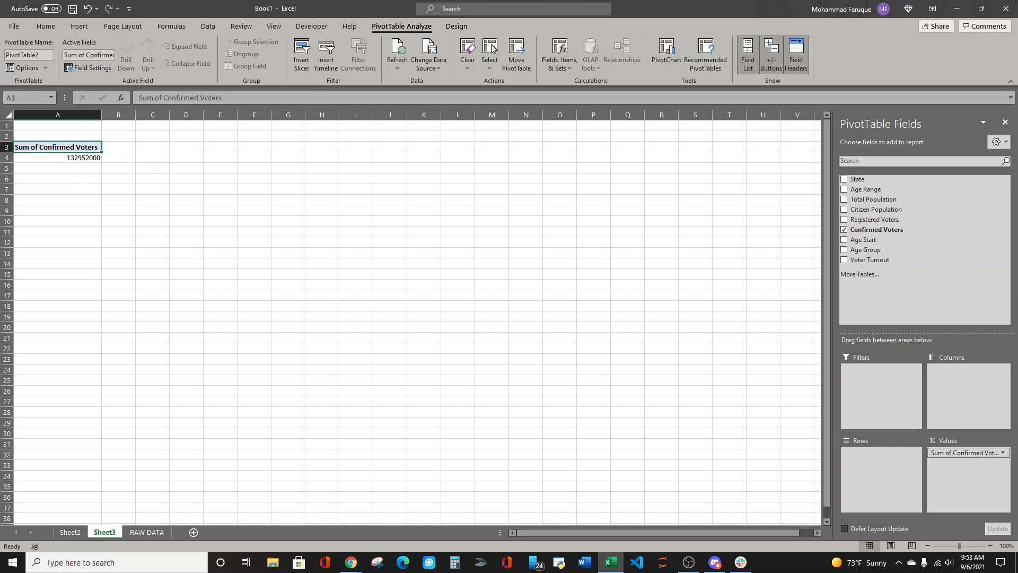
Step: Reread Question 1 in the browser's instructions and add State to the PivotTable's rows in Excel
key("alt+Tab")
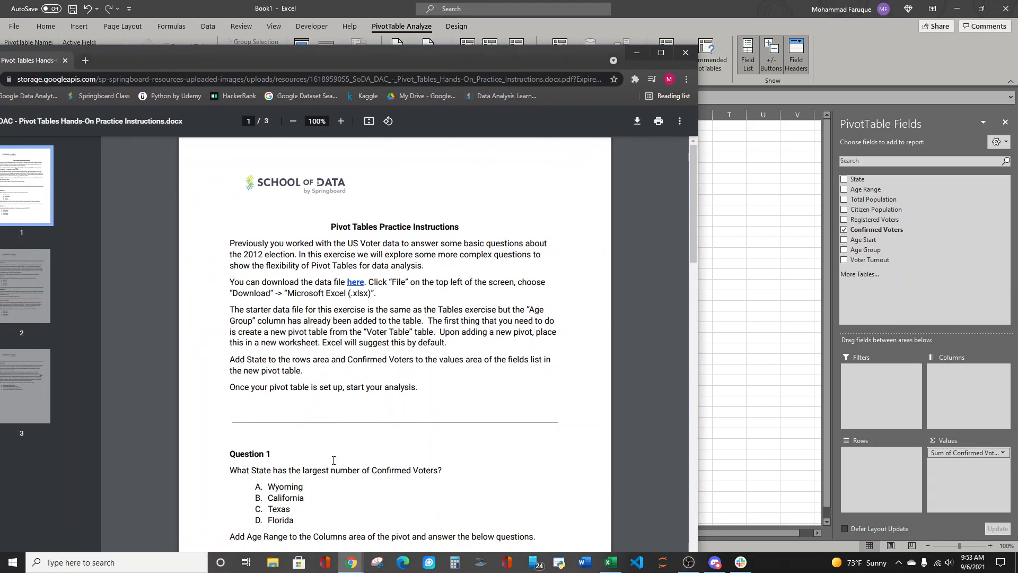
left_click_drag(230, 470, 328, 471)
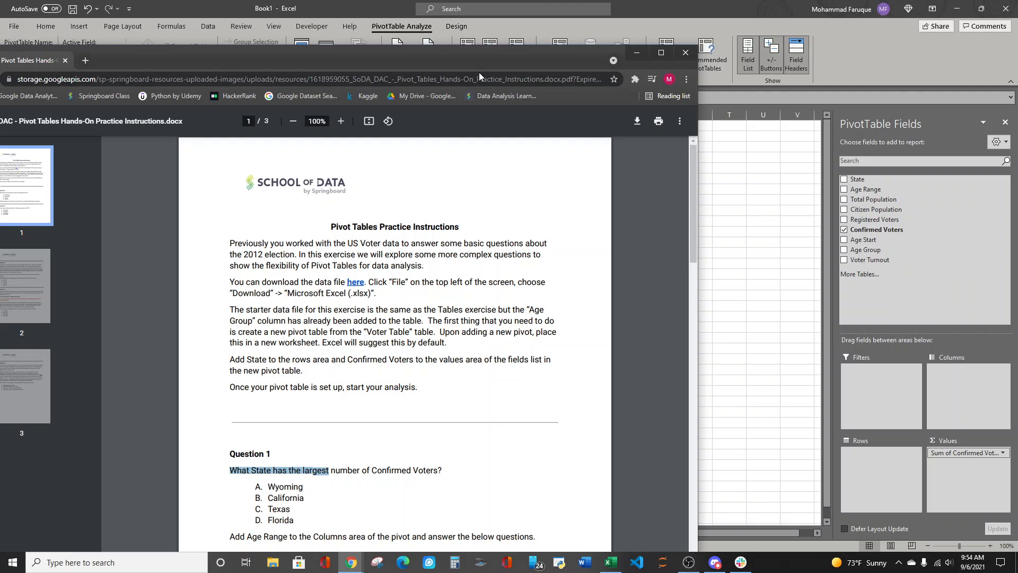
left_click_drag(480, 64, 0, 85)
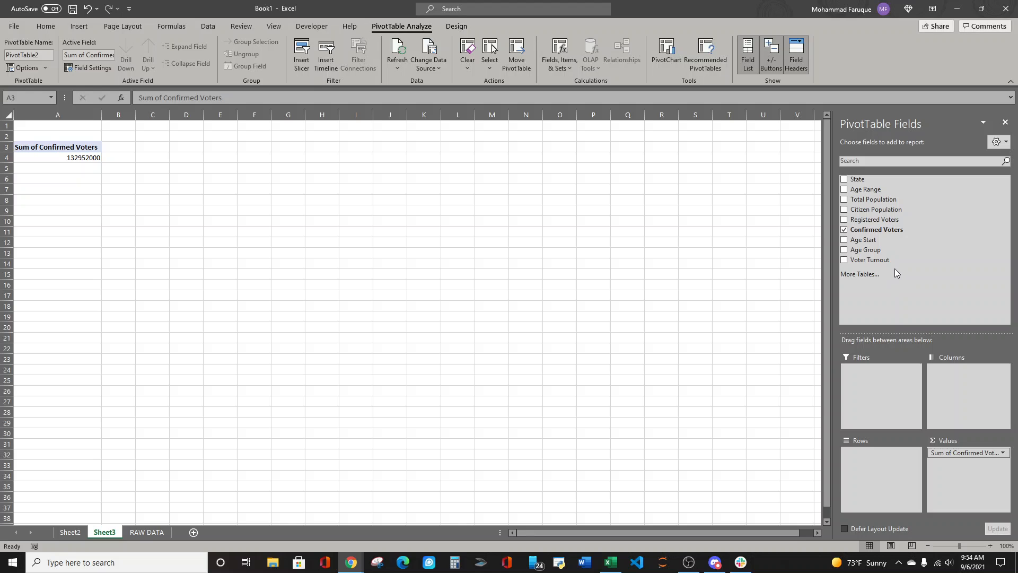
left_click_drag(856, 183, 860, 465)
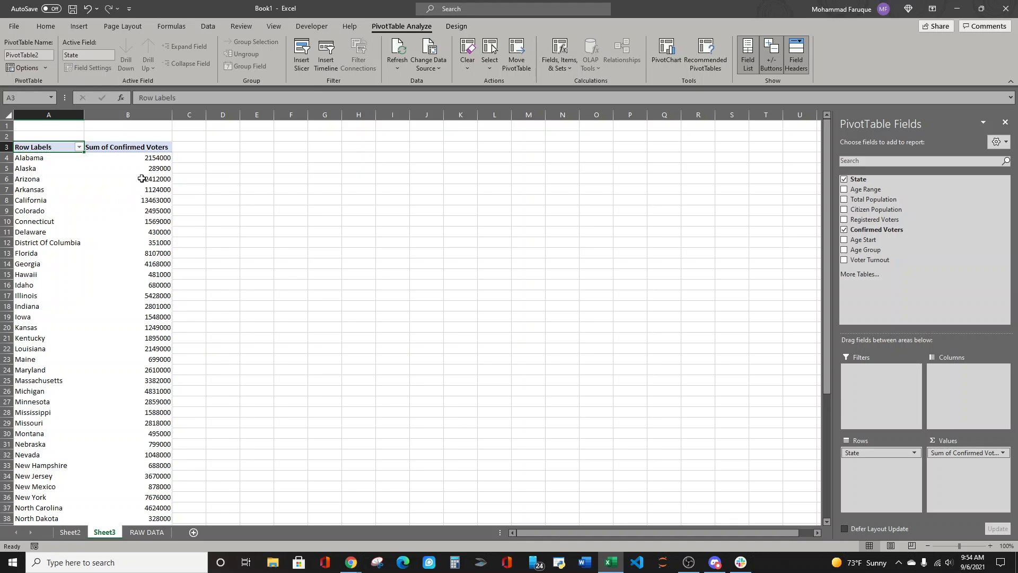
Step: Sort the PivotTable by Sum of Confirmed Voters from largest to smallest and select the top state with its value
left_click_drag(154, 158, 145, 494)
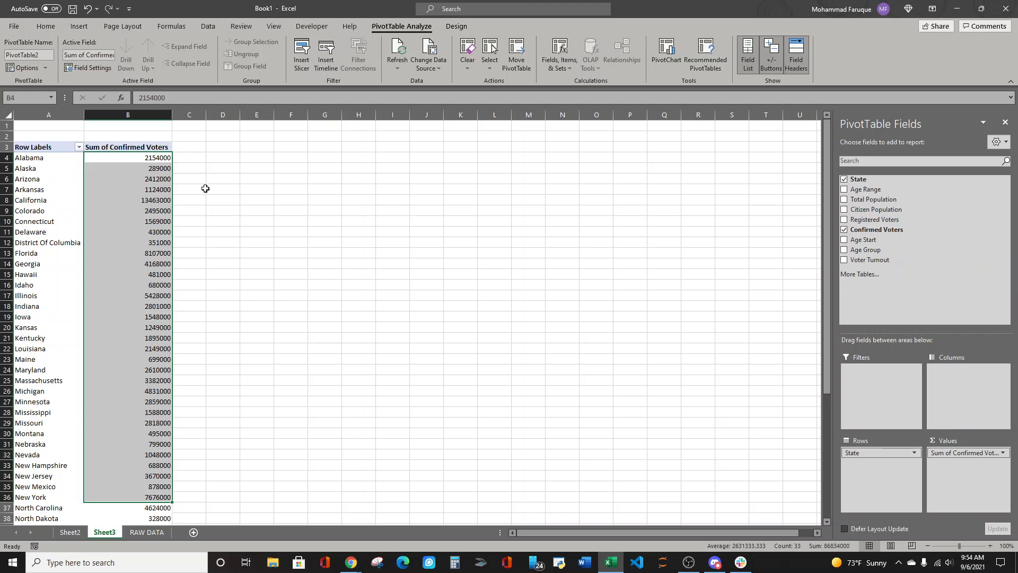
left_click(205, 188)
left_click(137, 188)
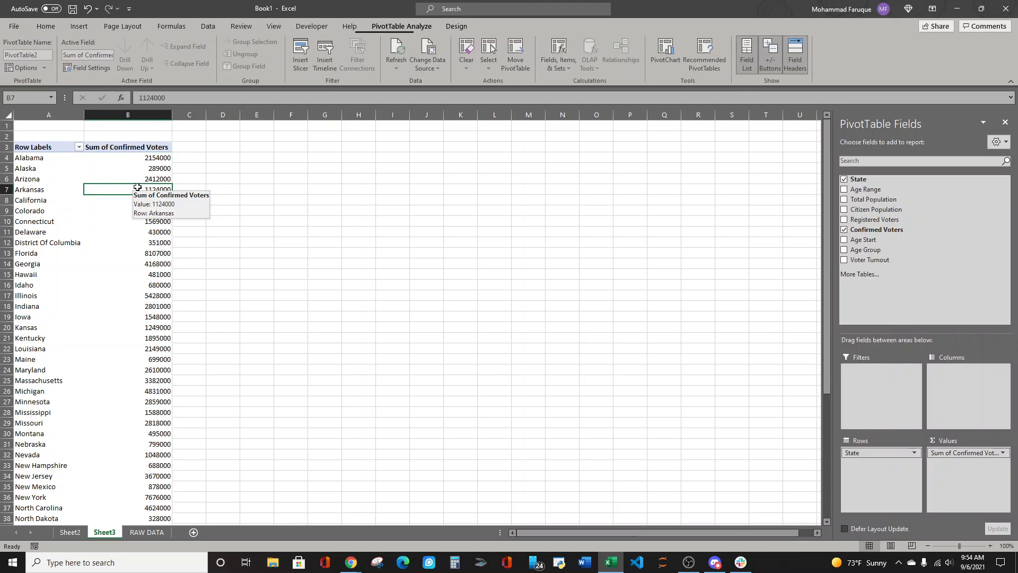
right_click(121, 189)
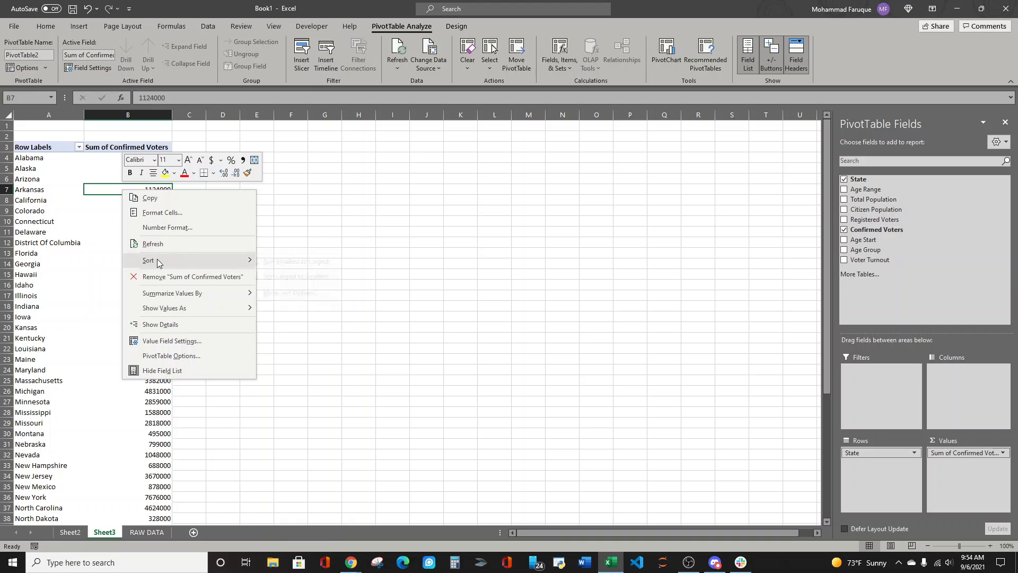
mouse_move(222, 260)
left_click(306, 278)
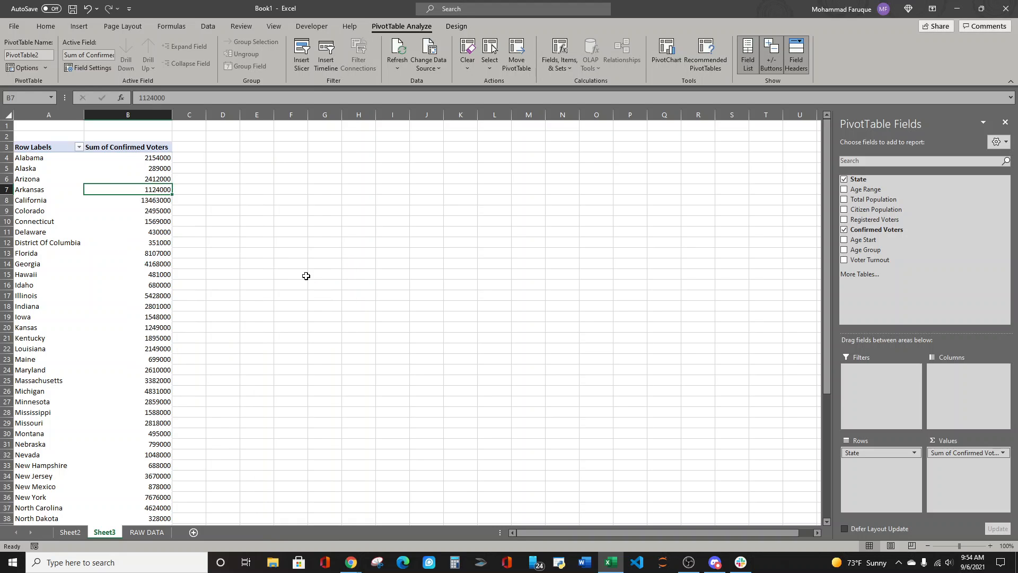
left_click(150, 158)
key("shift+Left")
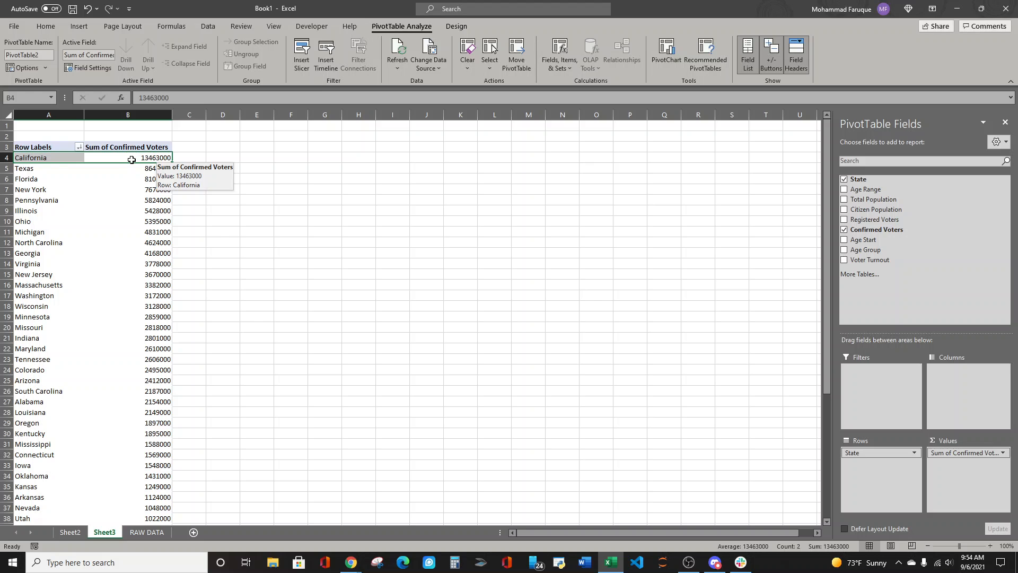
Step: Switch to the browser's instructions, highlight answer B, California, under Question 1 and go on to read Question 2
key("alt+Tab")
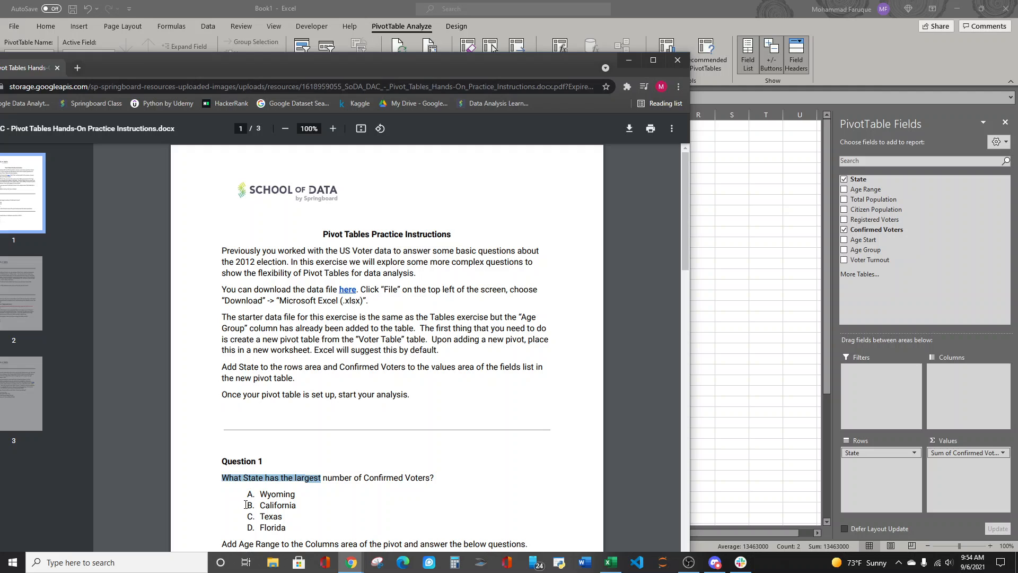
left_click_drag(246, 505, 329, 507)
scroll(487, 263, "down", 5)
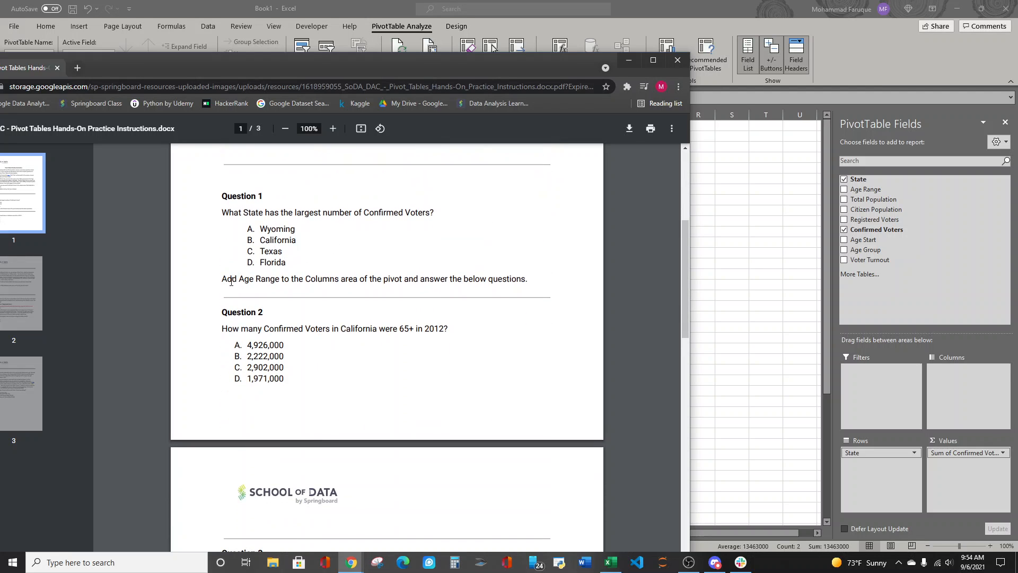
Step: Highlight the Age Range instruction above Question 2 in the browser and add Age Range to the PivotTable's columns in Excel
left_click_drag(221, 281, 527, 280)
left_click(265, 300)
left_click_drag(480, 67, 0, 109)
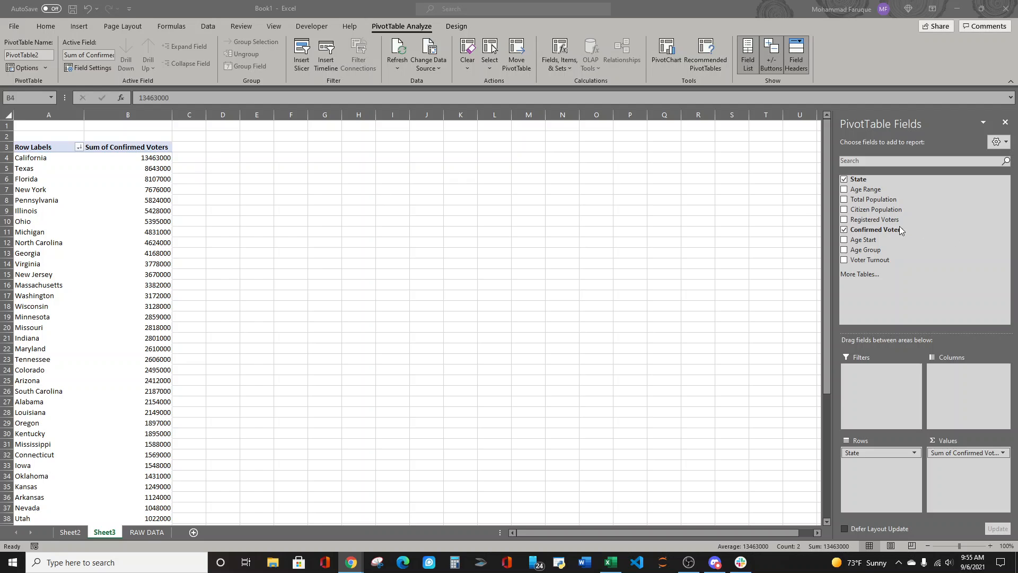
left_click(866, 251)
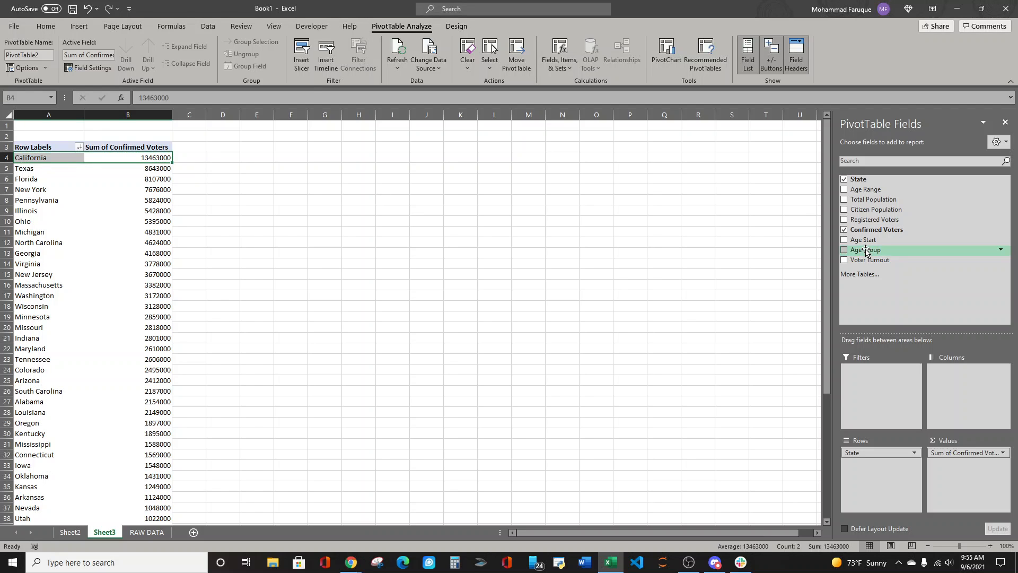
mouse_move(866, 251)
left_mouse_down()
mouse_move(891, 258)
mouse_move(902, 360)
mouse_move(898, 302)
mouse_move(868, 241)
left_mouse_up()
left_click_drag(866, 190, 964, 397)
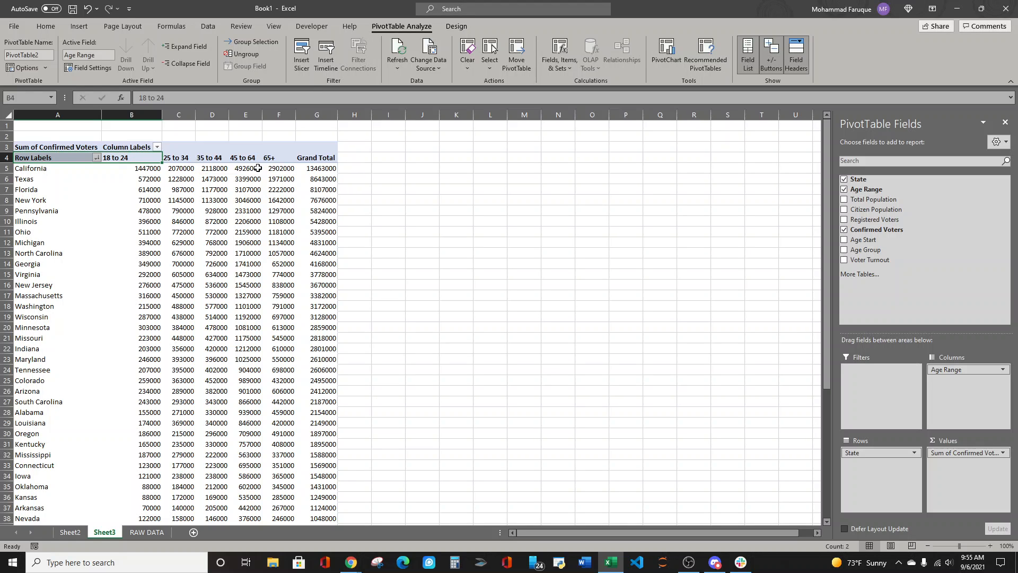
Step: Move Age Range into the PivotTable's rows, first below State and then above it, and look through the nested list
left_click_drag(947, 369, 873, 479)
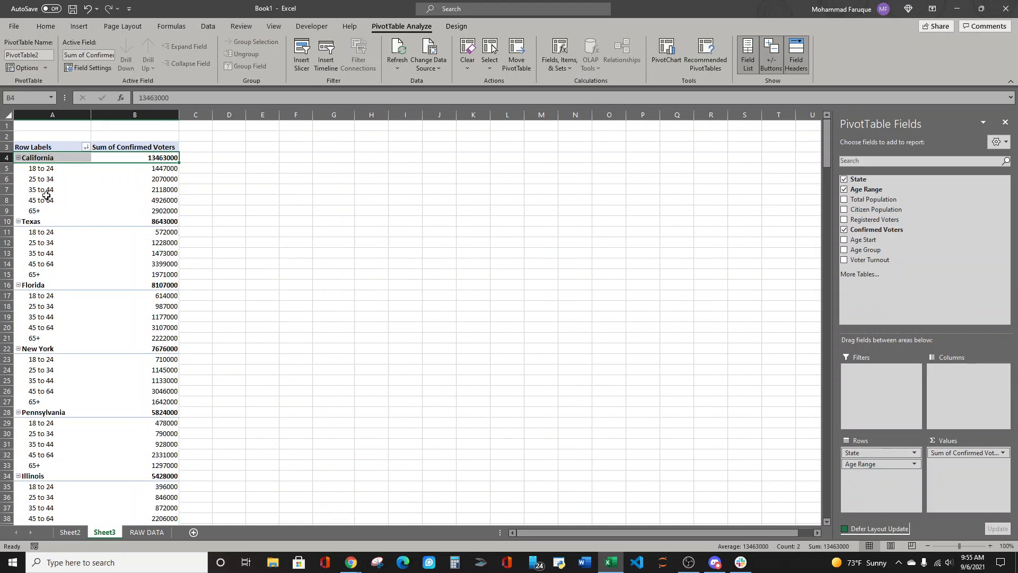
left_click(863, 466)
left_click_drag(863, 467, 863, 451)
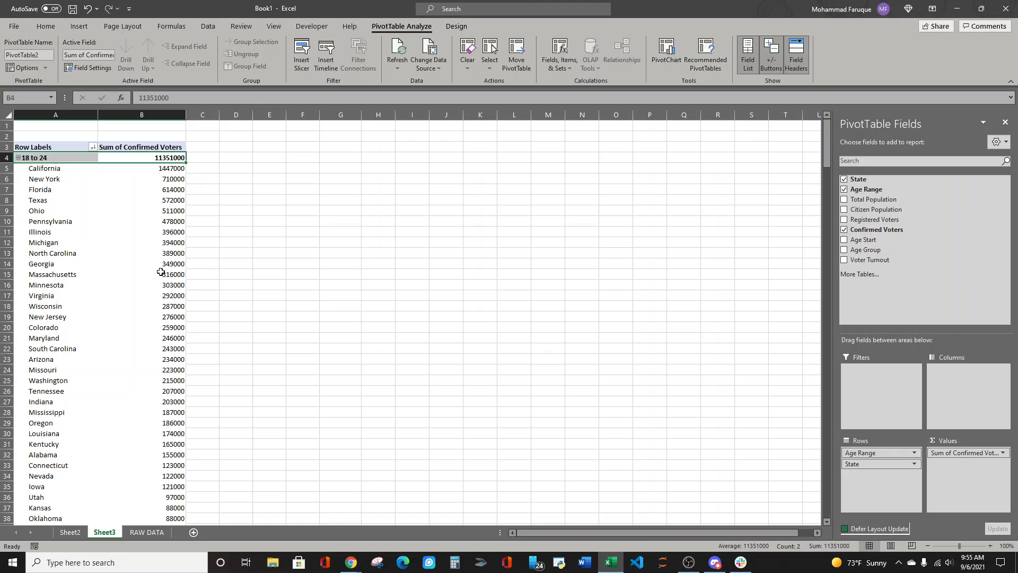
scroll(154, 271, "down", 9)
scroll(154, 271, "down", 7)
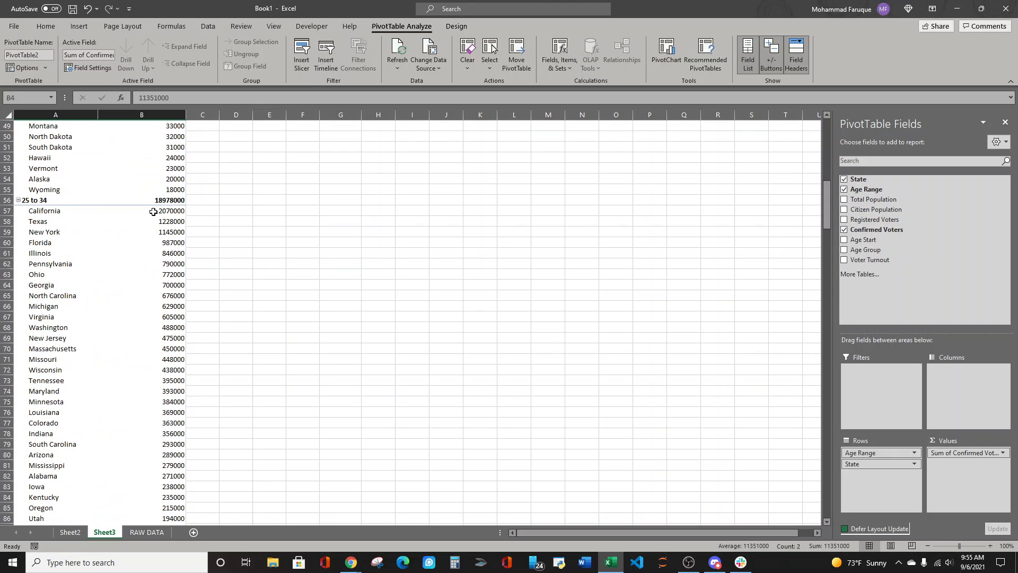
Step: Return Age Range from the PivotTable's rows to its columns
left_click(862, 453)
left_click_drag(861, 453, 954, 371)
scroll(257, 286, "up", 13)
scroll(257, 286, "up", 3)
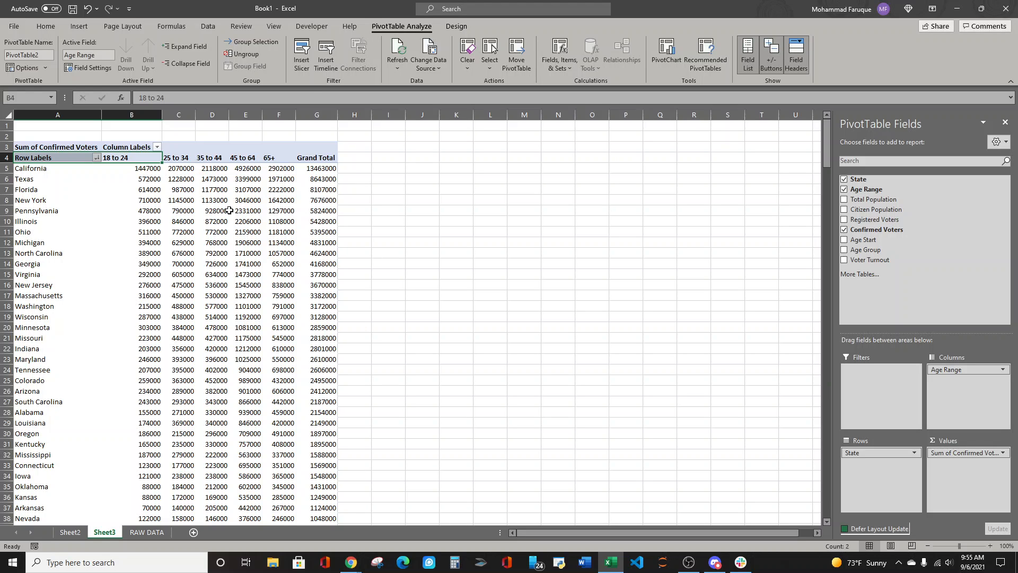
Step: Select California's 65+ value, highlight answer C, 2,902,000, under Question 2 in the browser's instructions and go on to Question 3
left_click(285, 168)
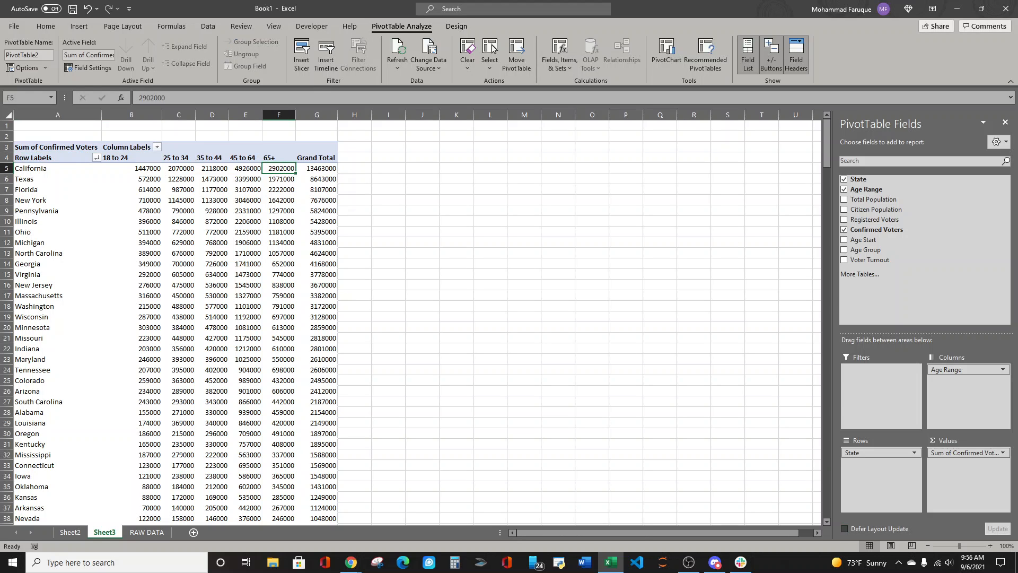
left_click_drag(0, 101, 428, 89)
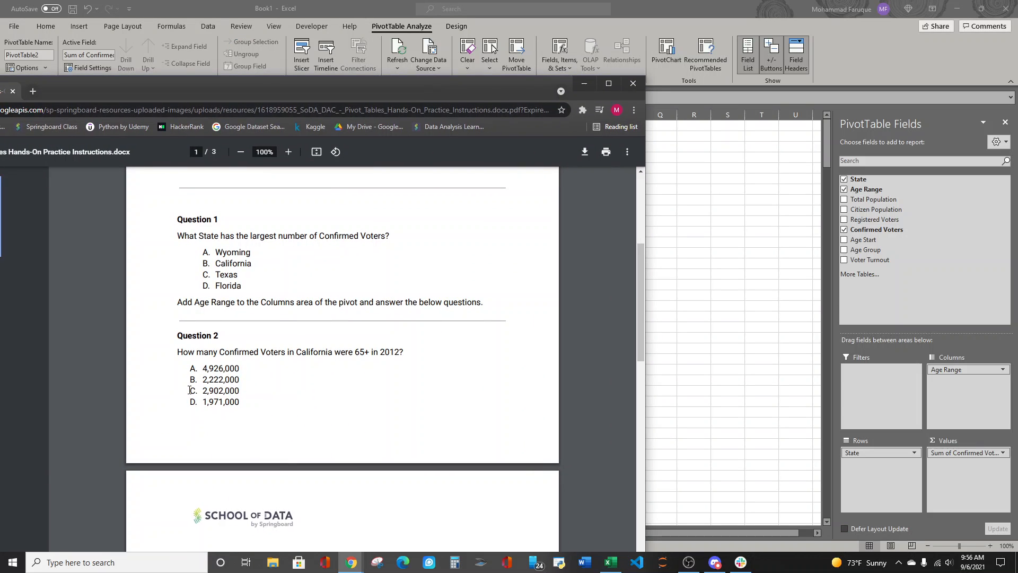
left_click_drag(189, 390, 241, 392)
left_click(301, 395)
scroll(301, 395, "down", 5)
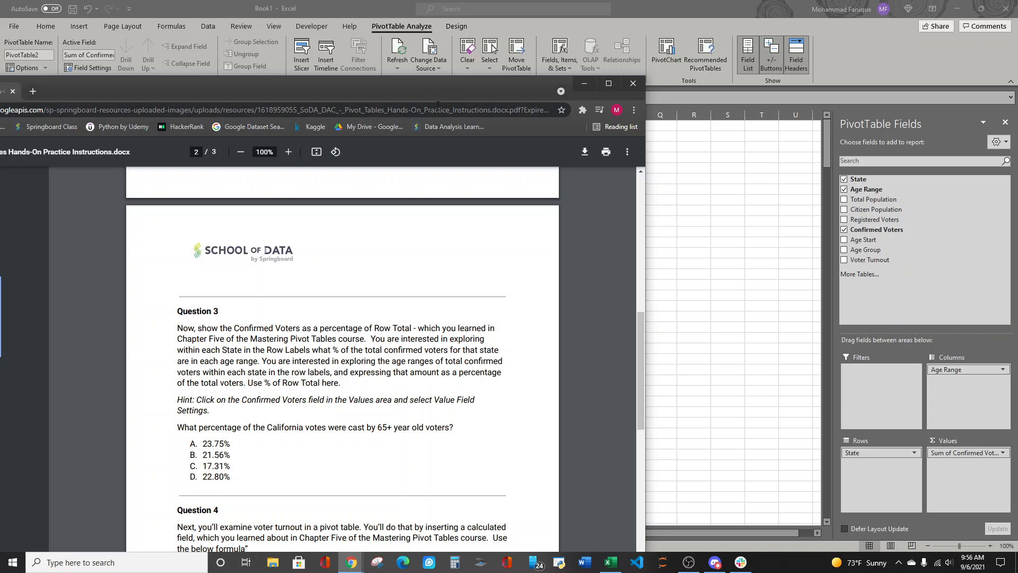
Step: Switch back to Excel and show the PivotTable's Confirmed Voters values as % of Column Total
left_click_drag(453, 93, 0, 95)
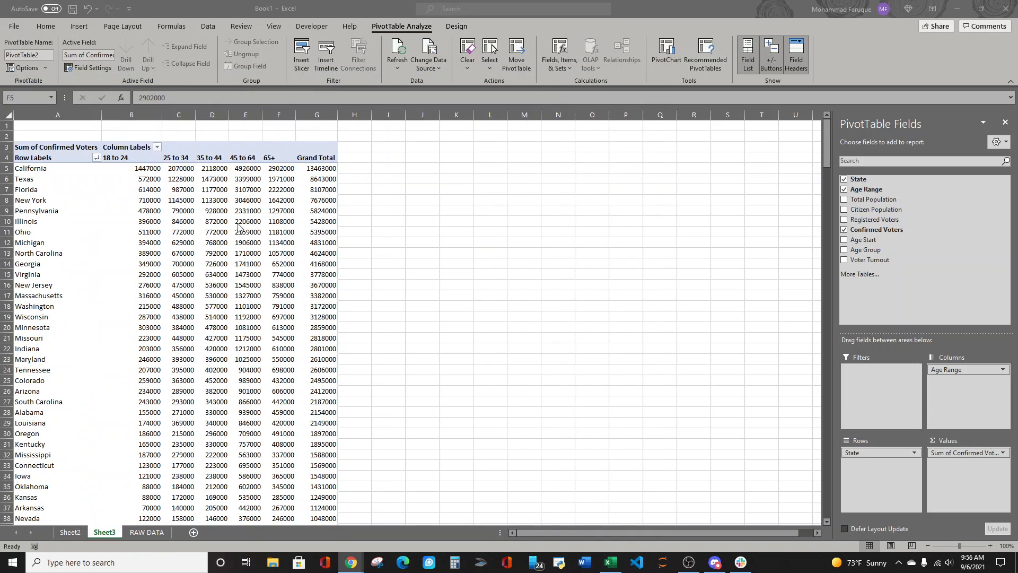
left_click(272, 199)
right_click(279, 171)
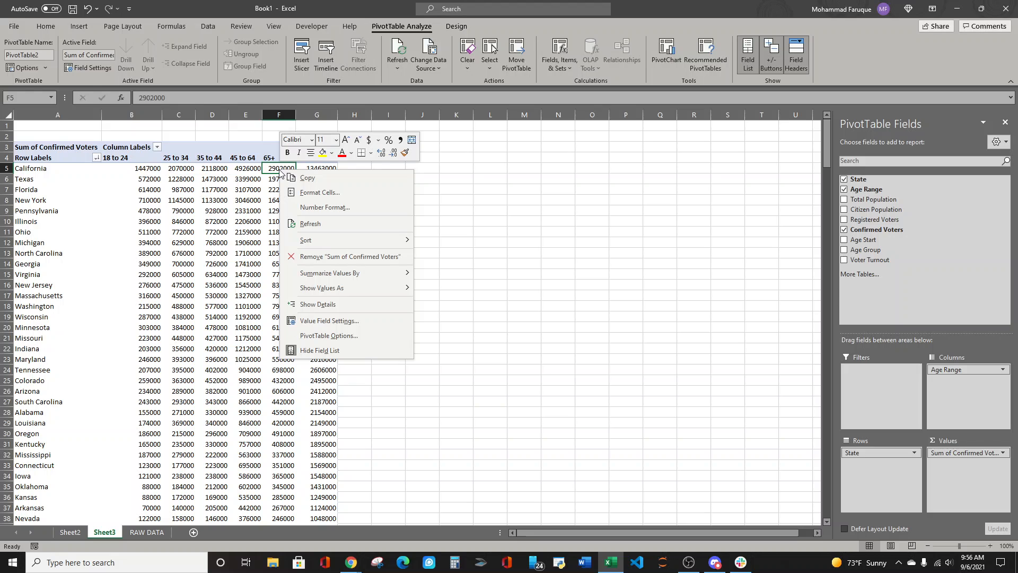
left_click(245, 200)
right_click(248, 200)
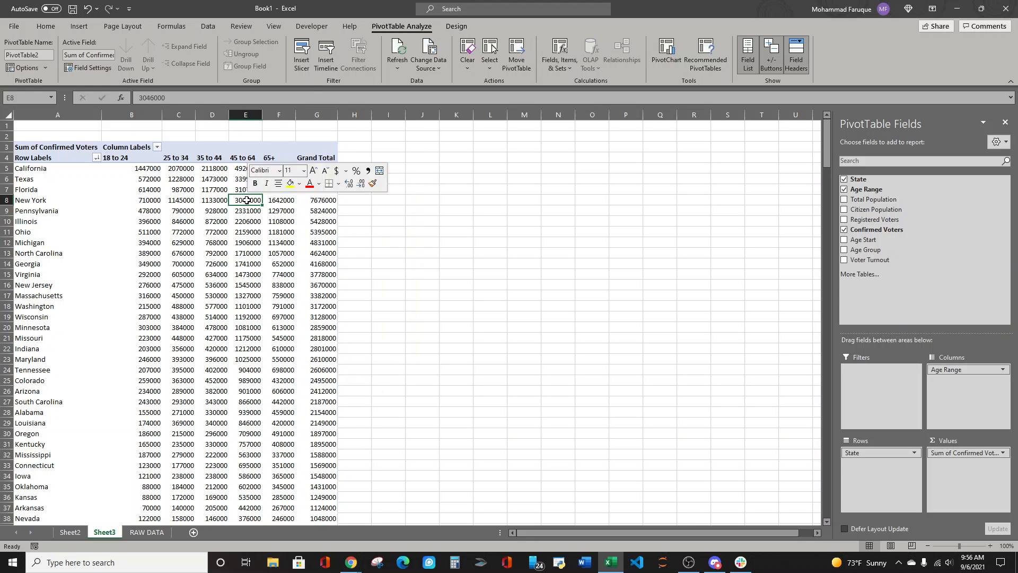
mouse_move(309, 319)
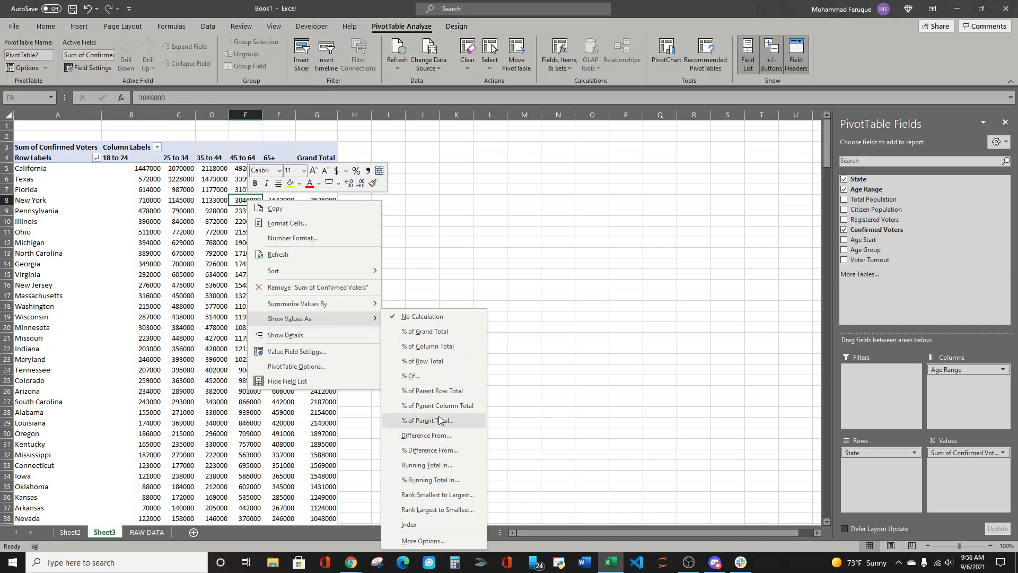
left_click(434, 349)
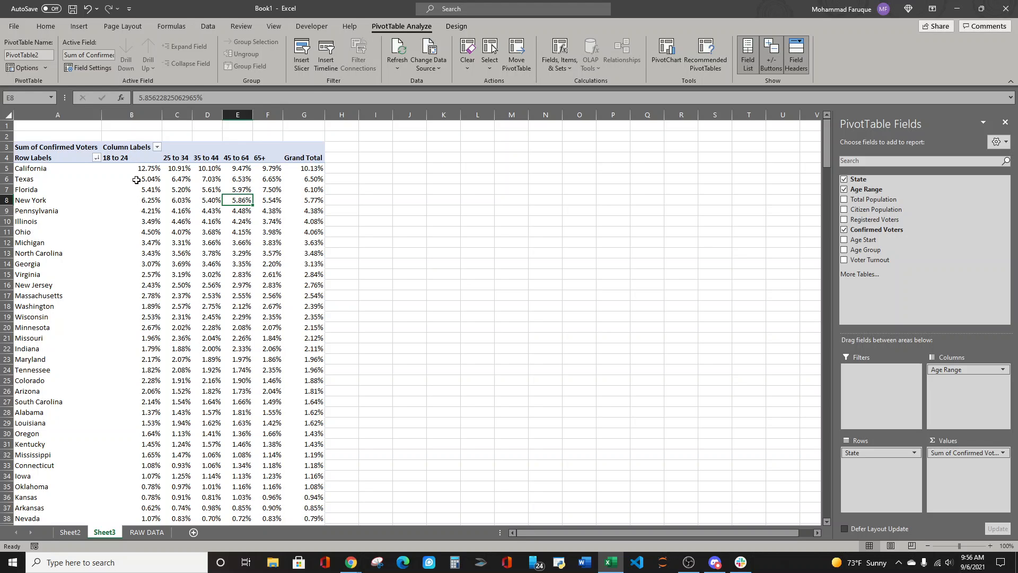
Step: Examine the column percentages by state and age range, down to the Grand Total row
left_click(141, 169)
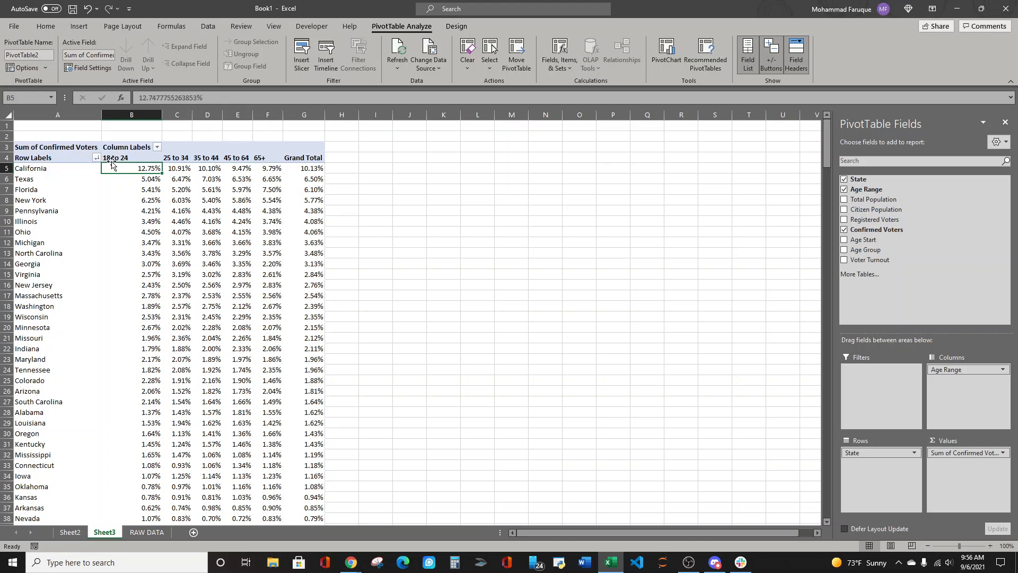
scroll(148, 286, "down", 9)
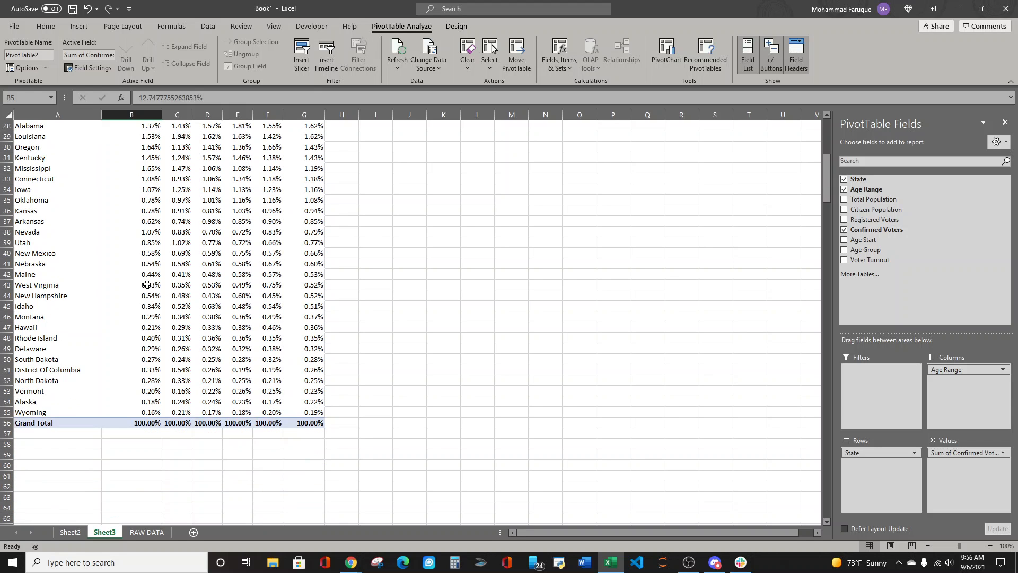
scroll(146, 293, "up", 9)
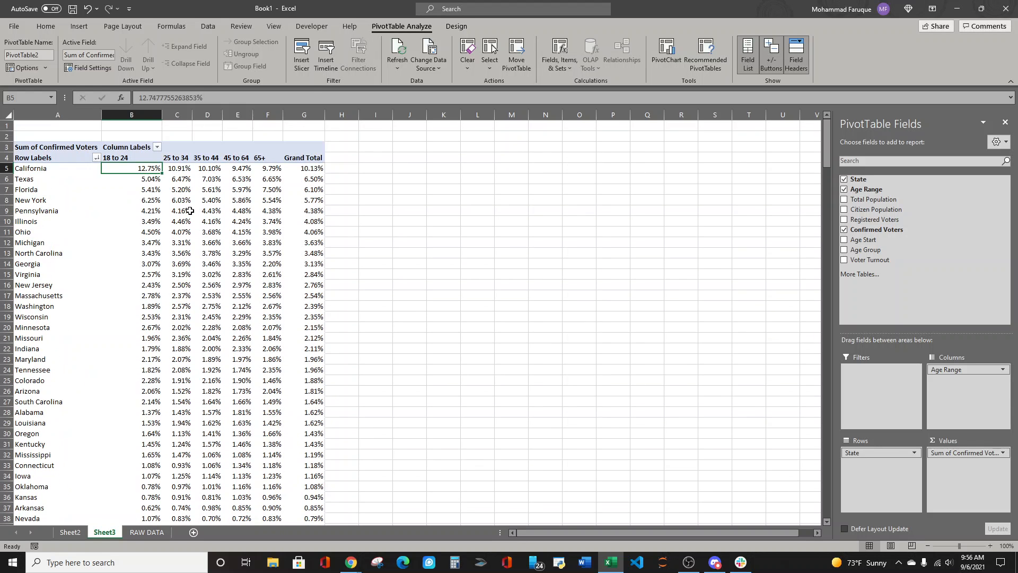
scroll(206, 325, "down", 9)
scroll(204, 313, "up", 9)
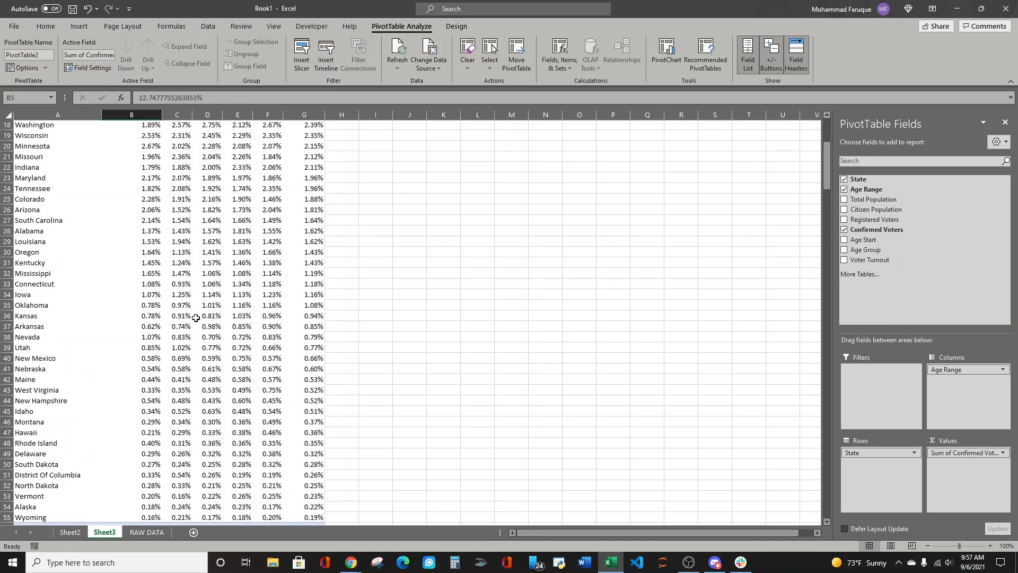
right_click(207, 210)
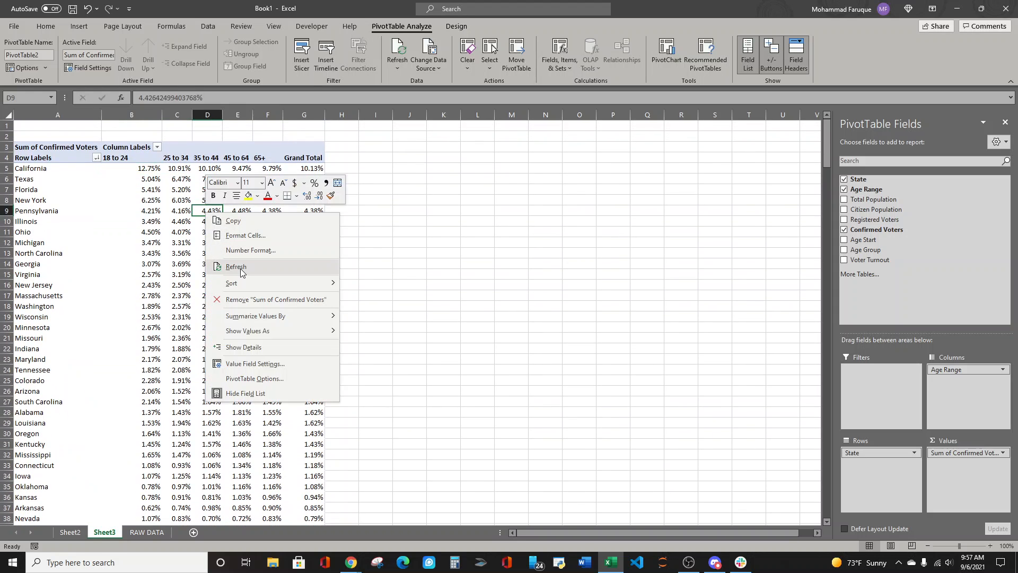
left_click(119, 183)
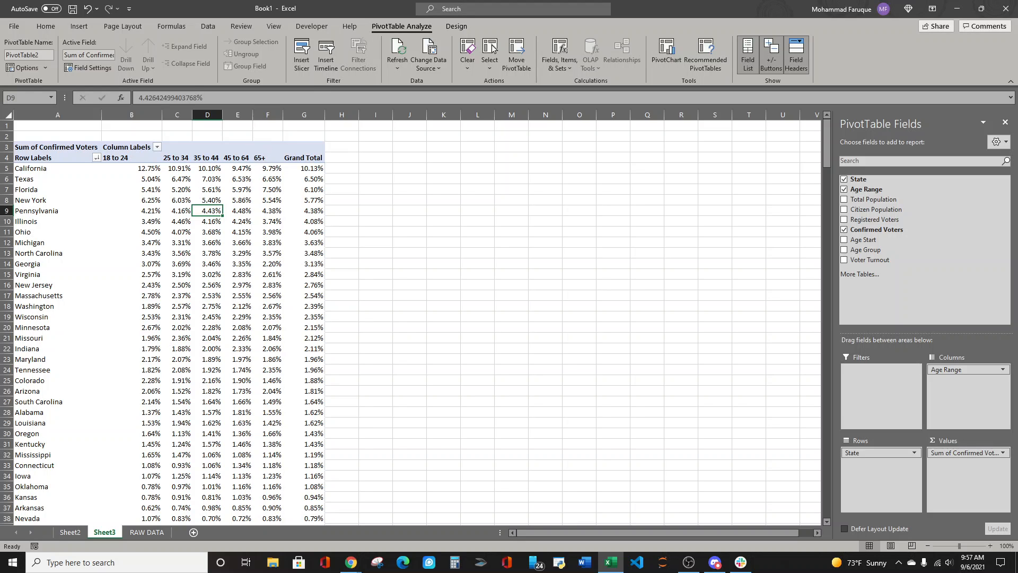
Step: Recheck Question 3 in the browser and show the PivotTable's Confirmed Voters values as % of Row Total in Excel
left_click(270, 169)
key("alt+Tab")
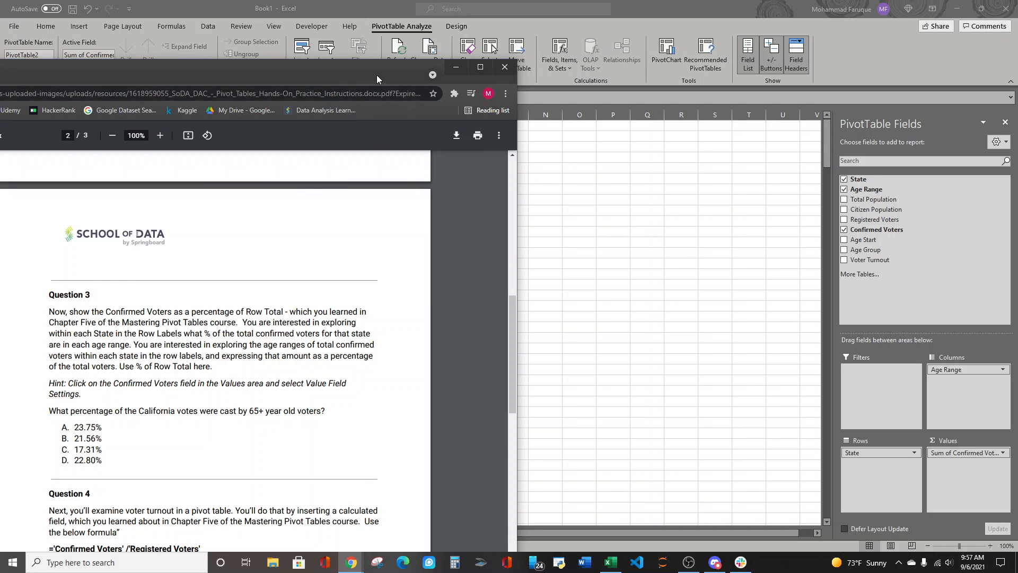
left_click_drag(375, 75, 0, 91)
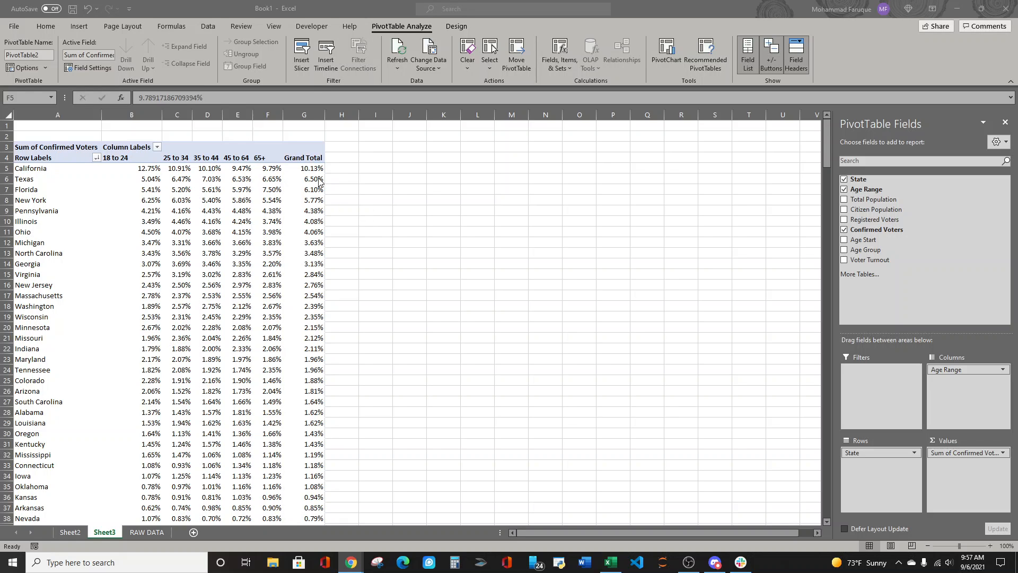
right_click(242, 190)
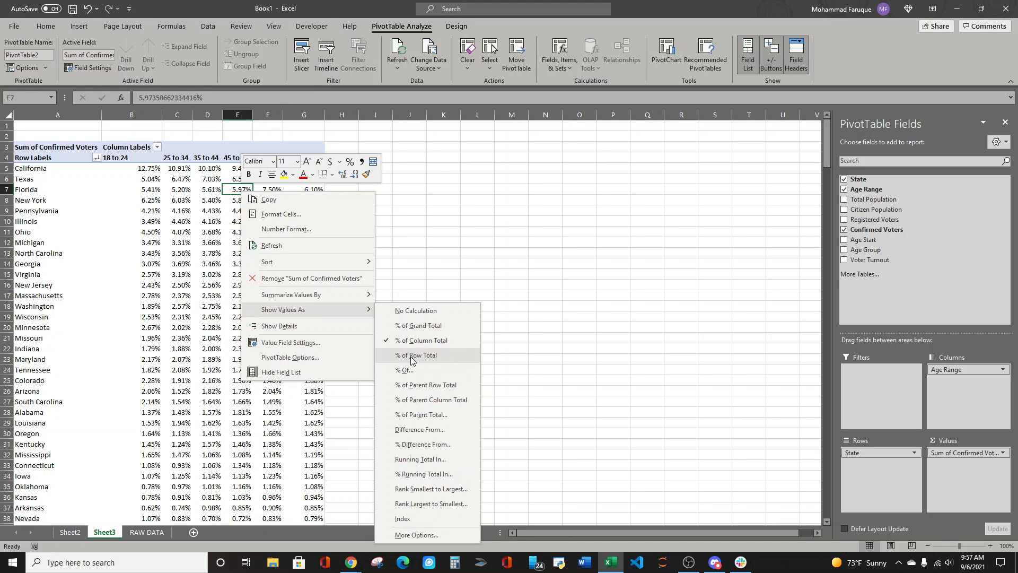
left_click(411, 361)
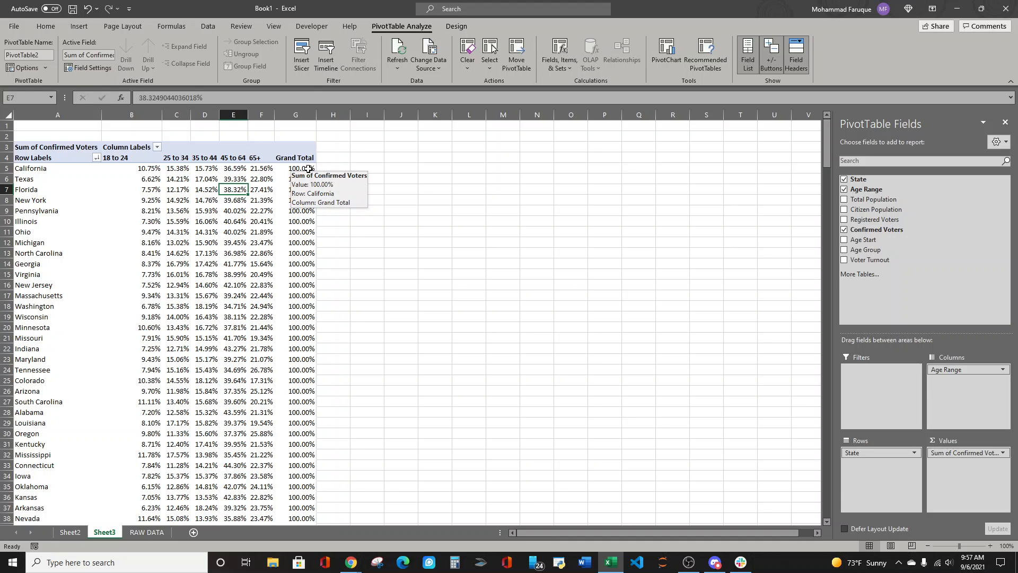
Step: Select California's 65+ percentage, highlight answer B, 21.56%, under Question 3 in the browser and go on to read Question 4
left_click(264, 170)
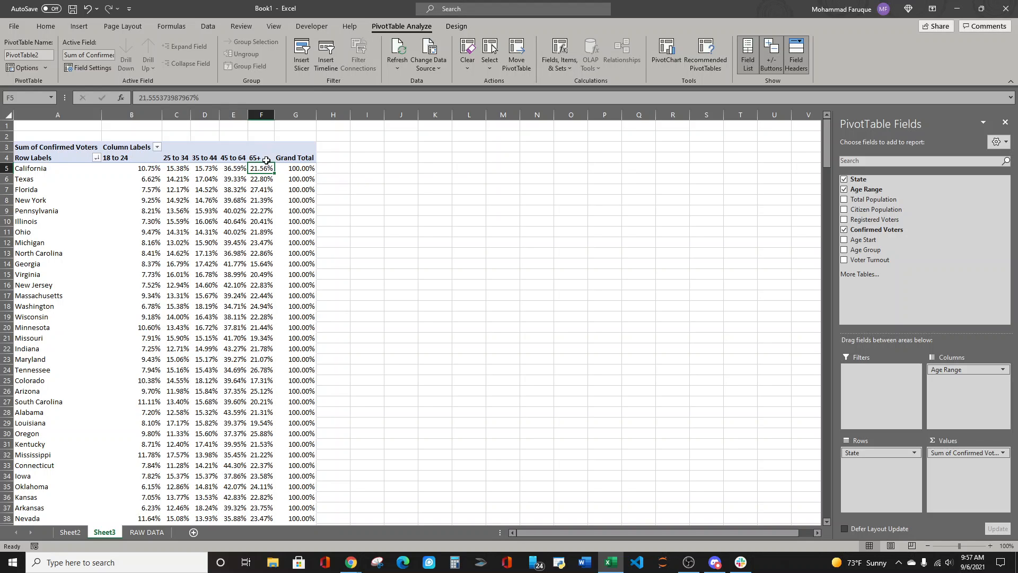
key("alt+Tab")
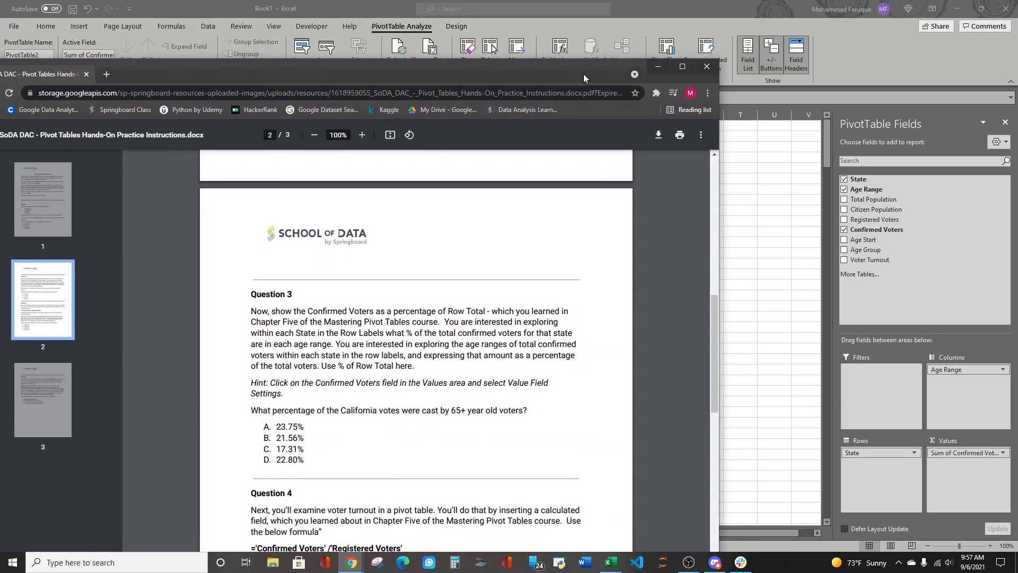
left_click_drag(273, 433, 338, 433)
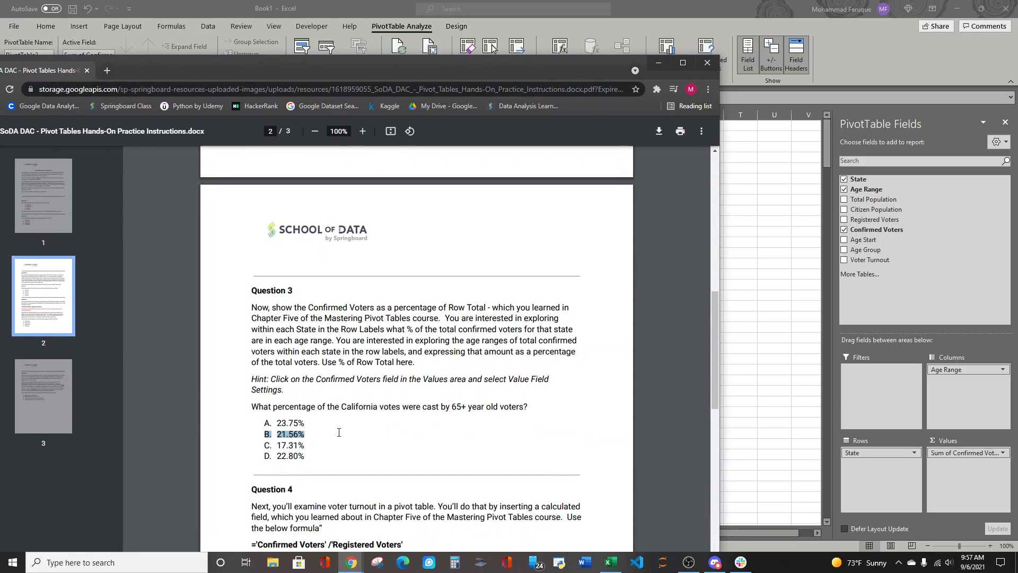
left_click_drag(396, 410, 400, 411)
scroll(401, 419, "down", 2)
scroll(397, 422, "down", 3)
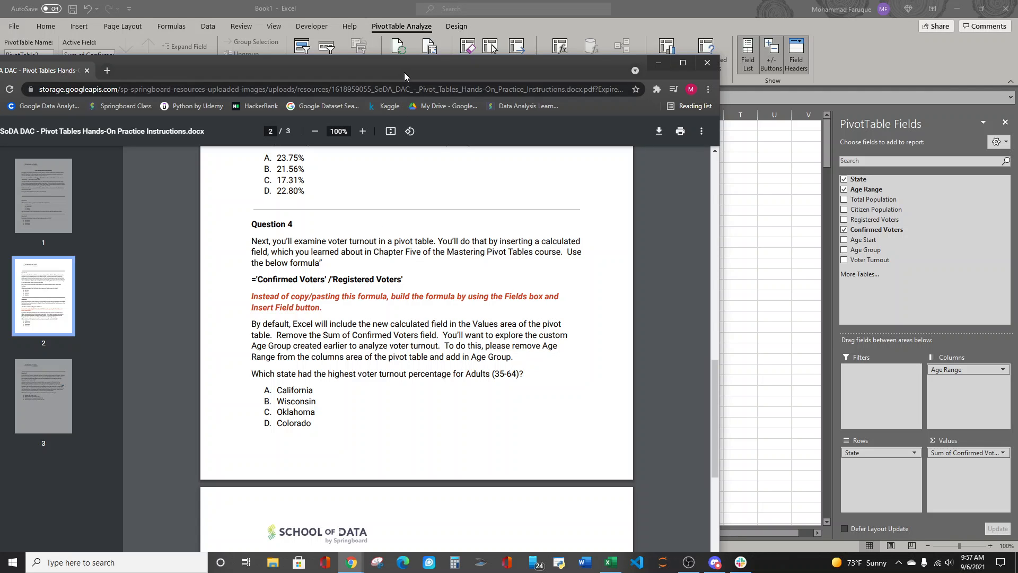
Step: Switch back to Excel and start a calculated field for the PivotTable named Voter Turnout Rate
key("alt+Tab")
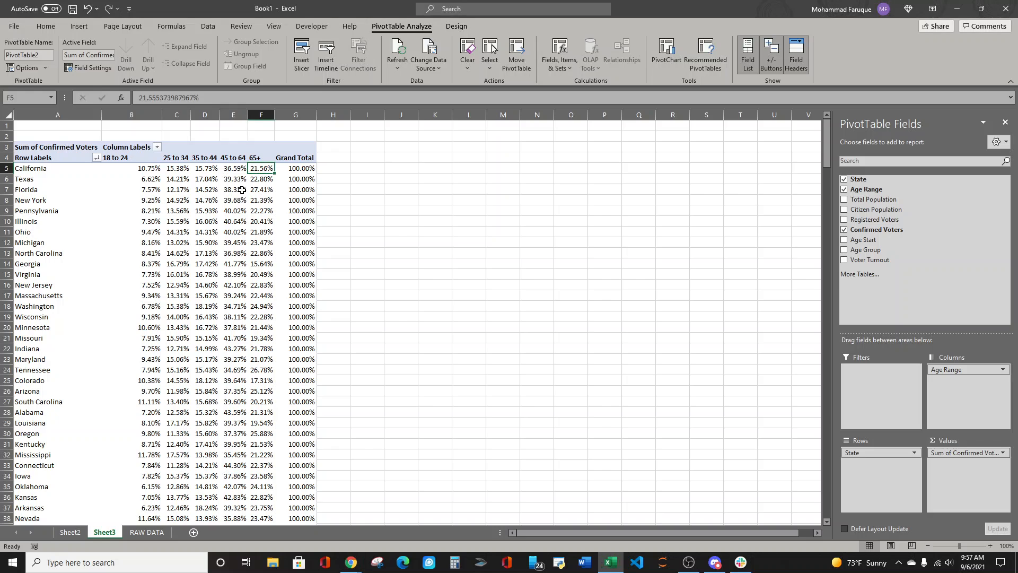
left_click(202, 192)
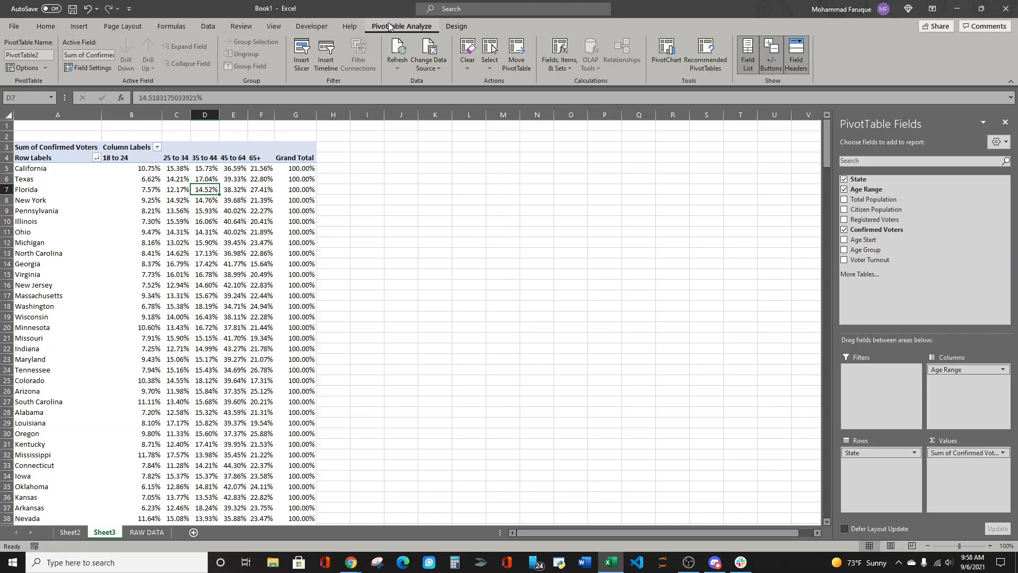
left_click(565, 56)
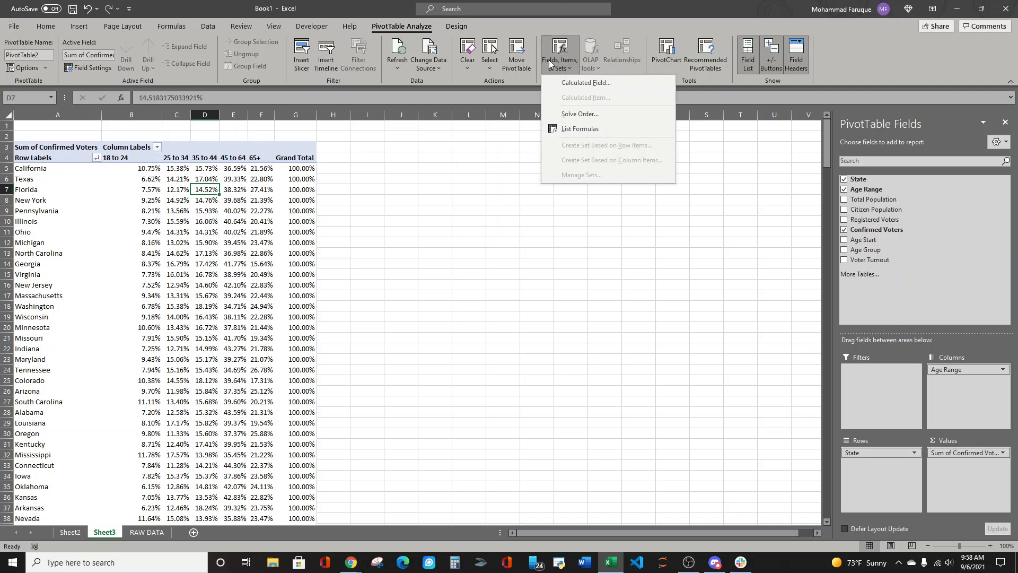
left_click(575, 84)
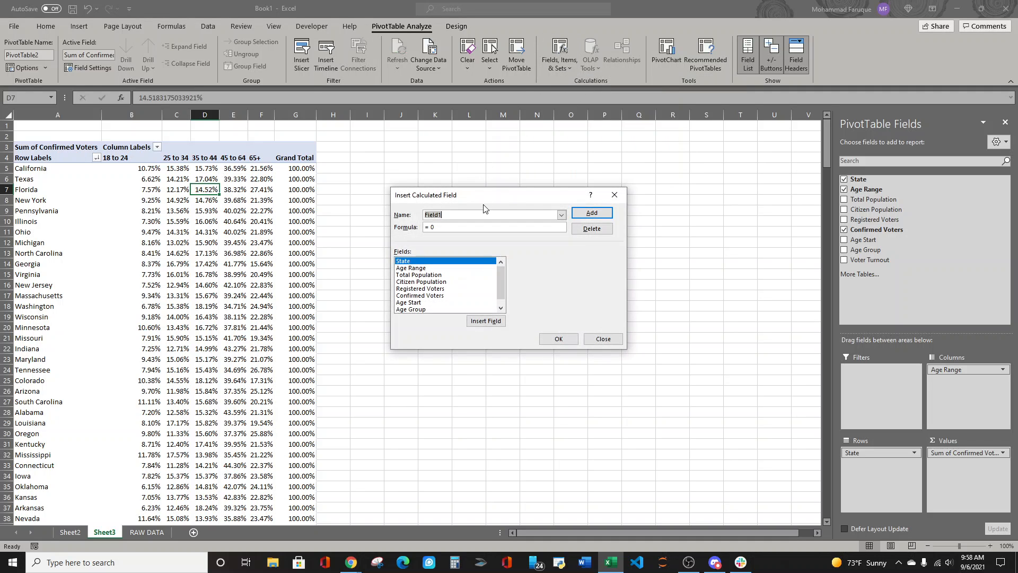
key("BackSpace")
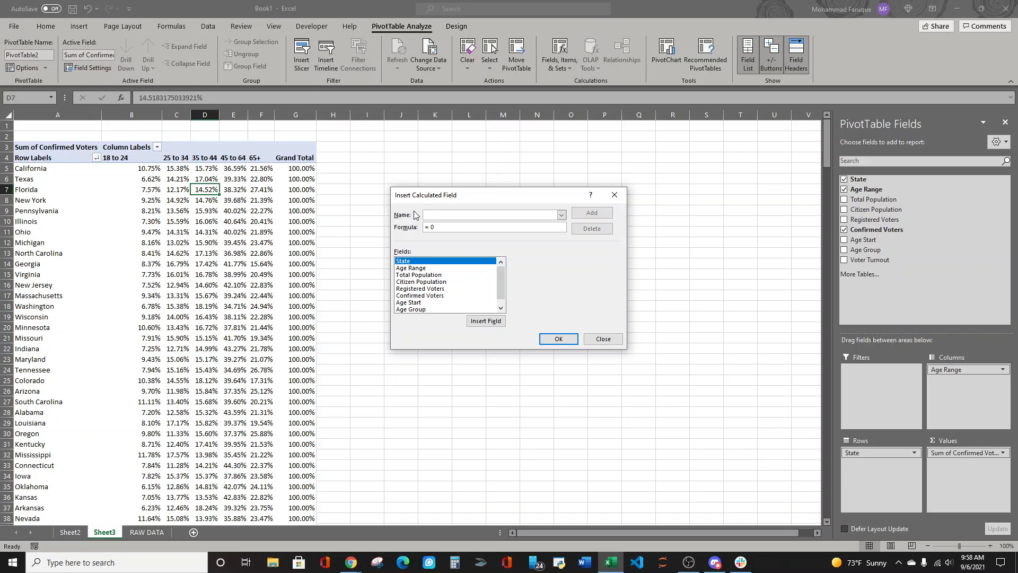
type("Voter Turno")
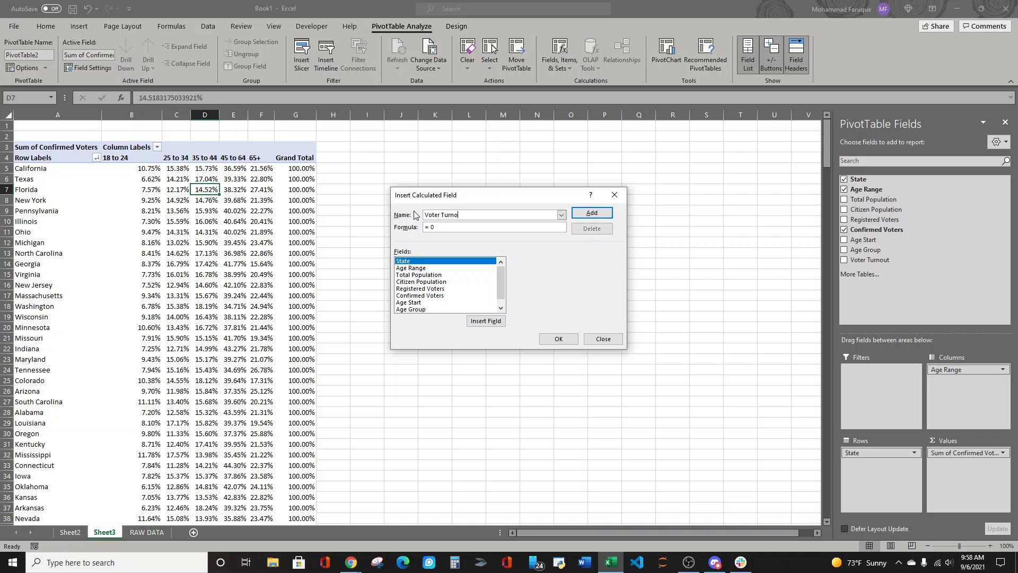
type("ut RA")
key("BackSpace")
Step: Check the formula under Question 4 in the browser and add the calculated field in Excel as ='Confirmed Voters'/ 'Registered Voters'
key("alt+Tab")
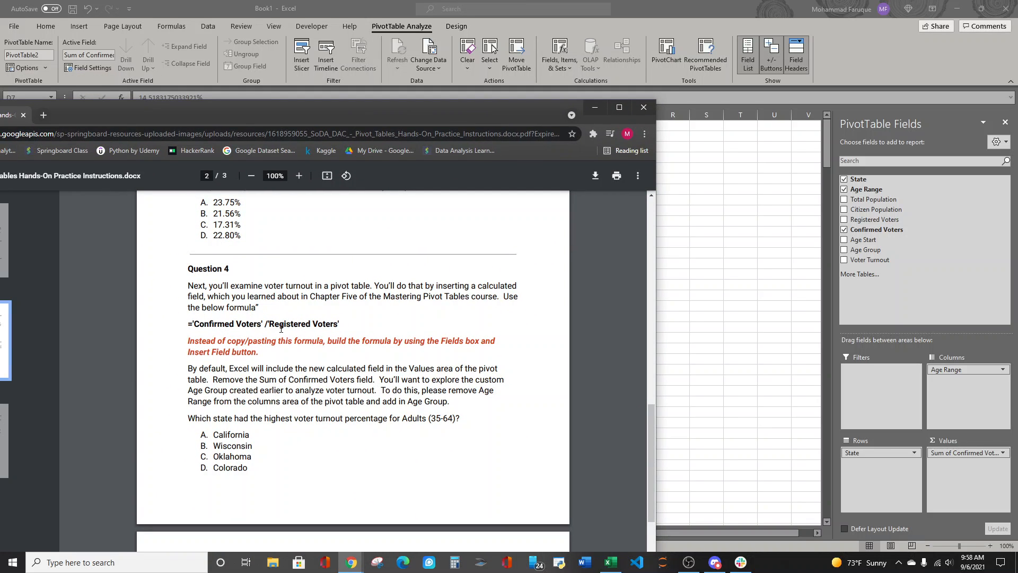
key("alt+Tab")
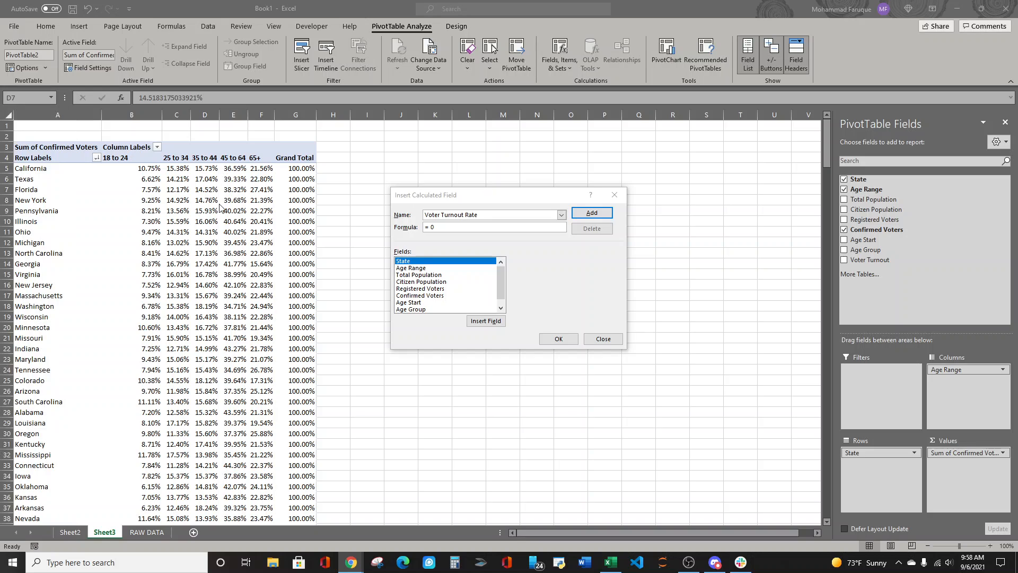
left_click(422, 295)
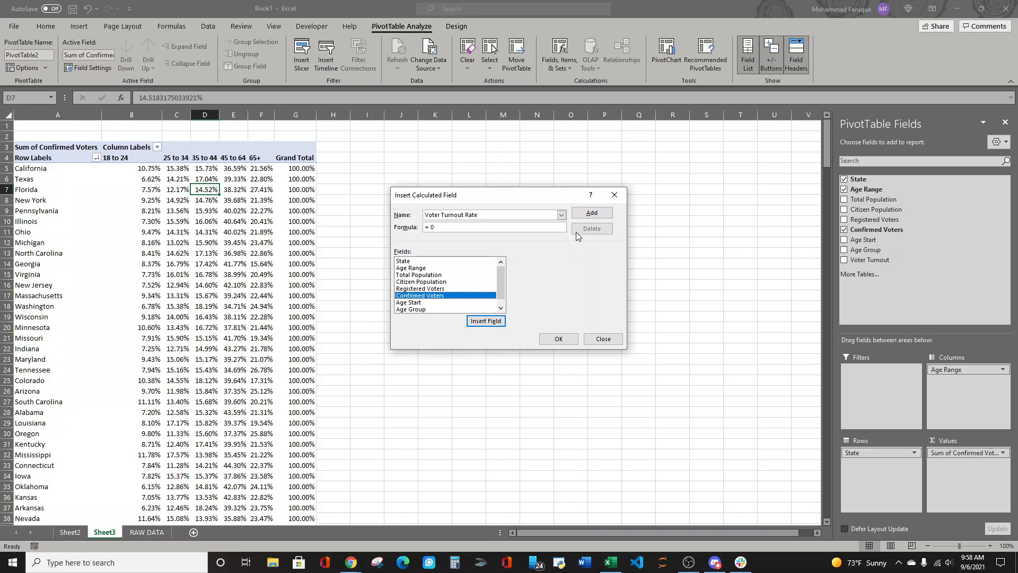
double_click(446, 296)
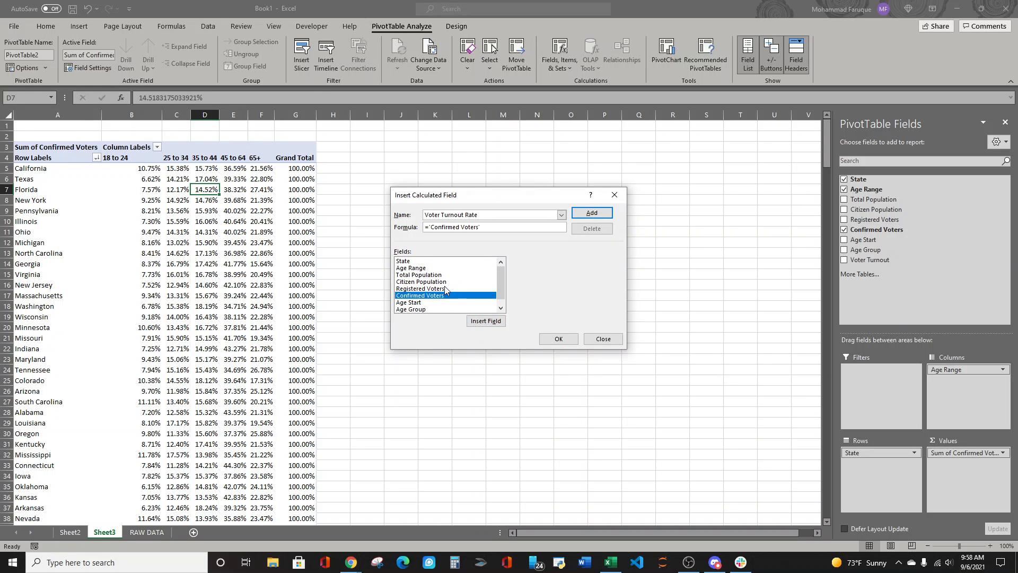
type("/")
double_click(427, 289)
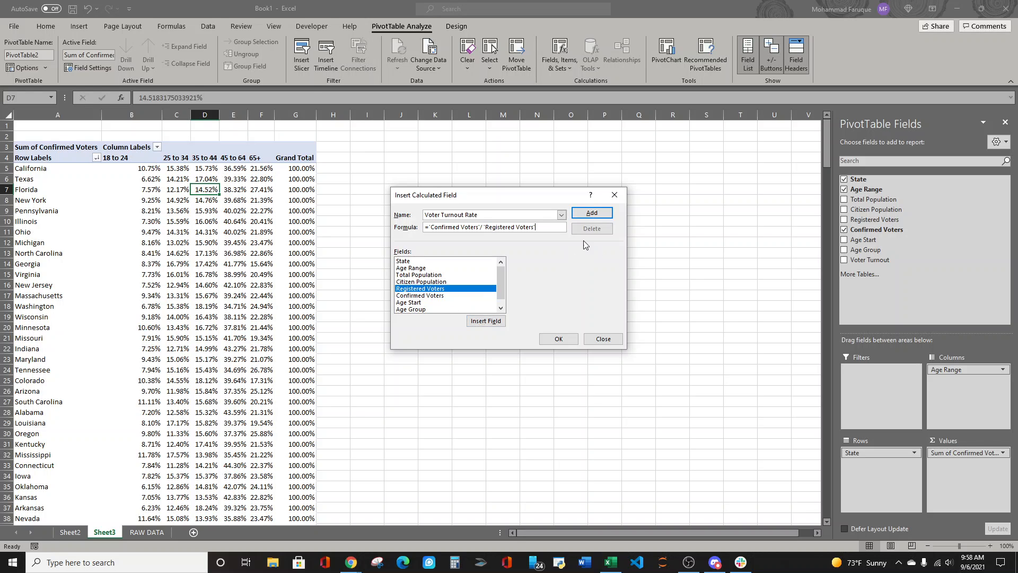
left_click(593, 214)
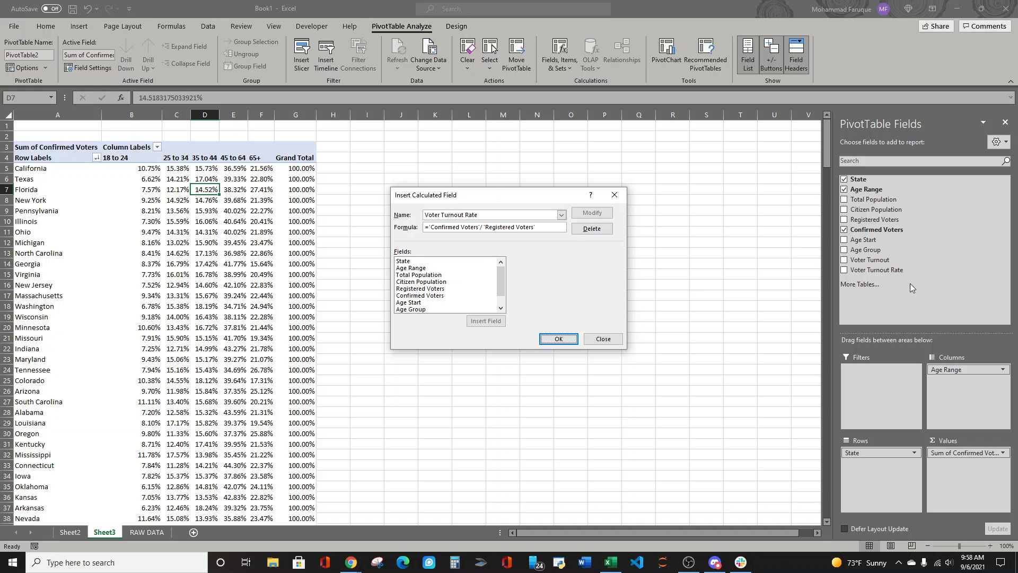
left_click(575, 338)
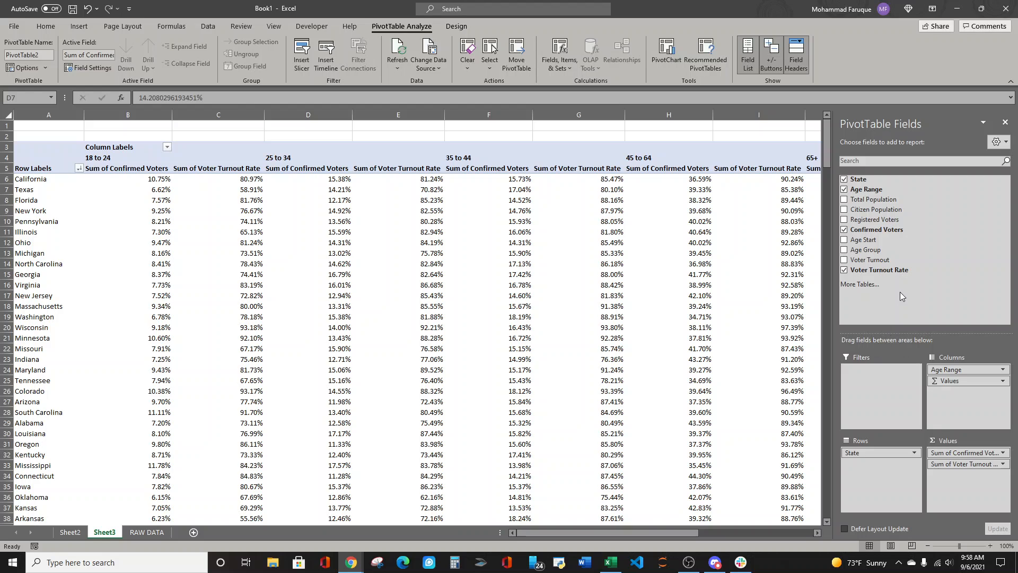
Step: Remove Sum of Voter Turnout Rate from the PivotTable's values and reread the Question 4 instructions in the browser
left_click(958, 384)
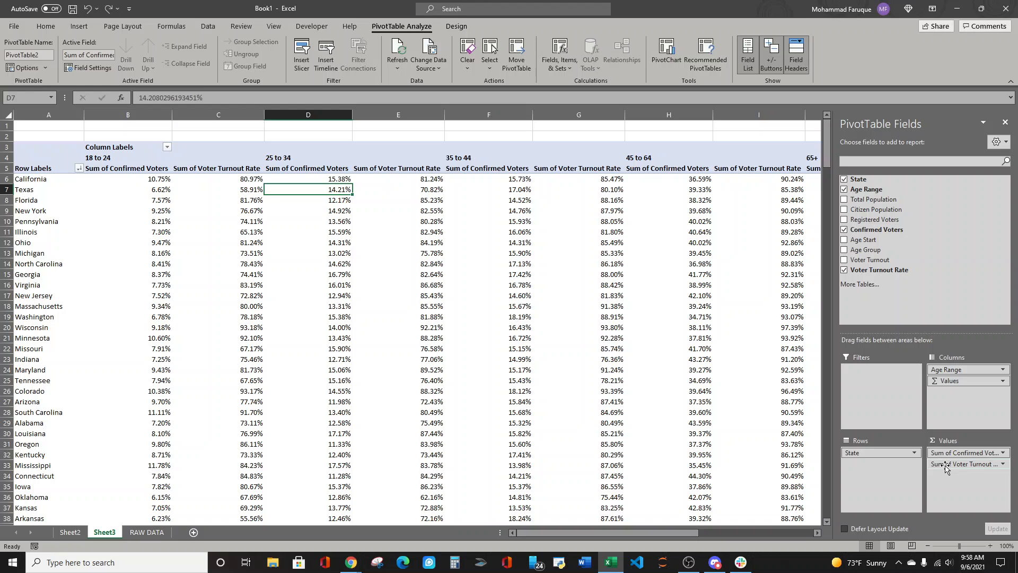
left_click_drag(943, 464, 914, 305)
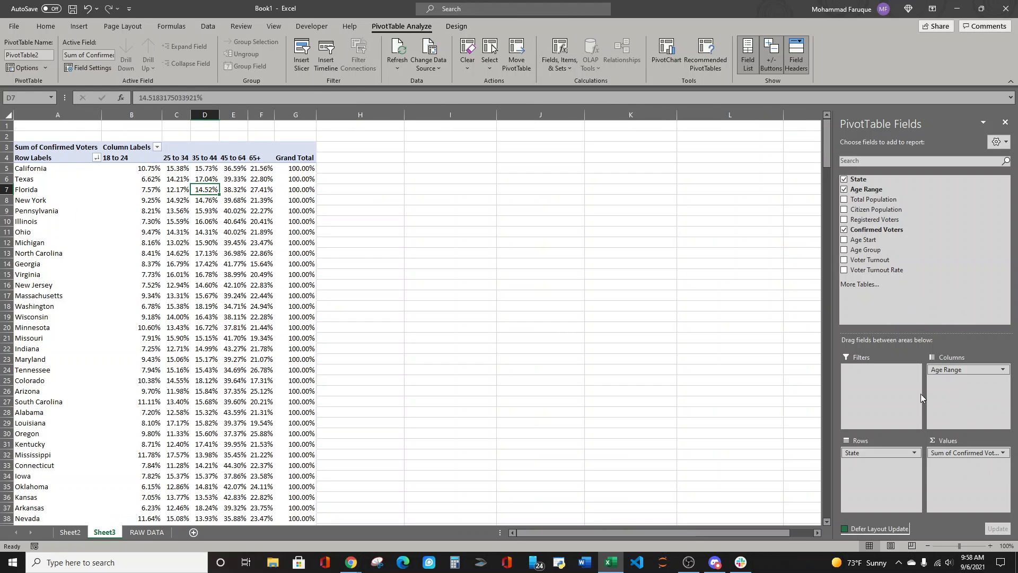
key("alt+Tab")
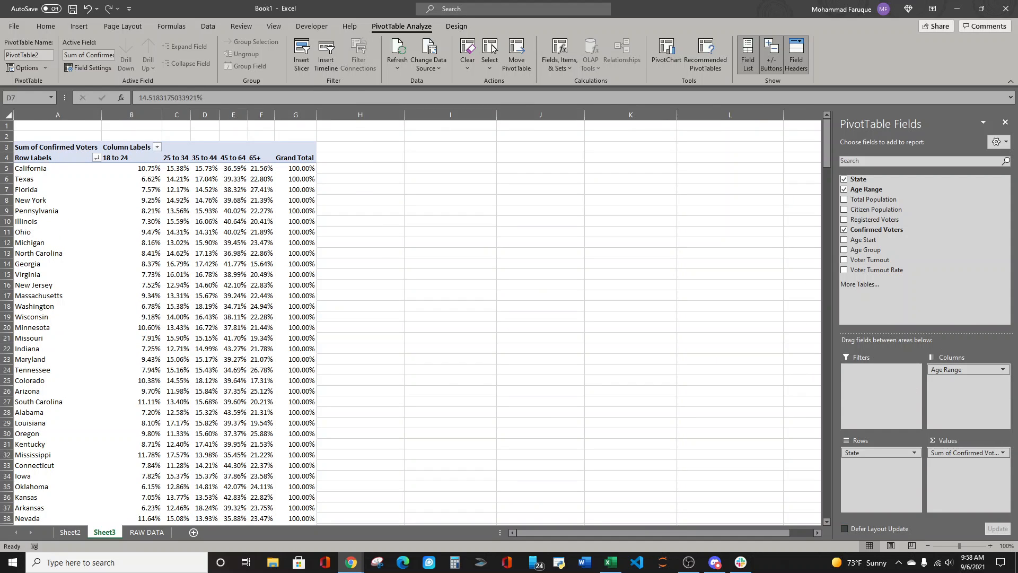
left_click_drag(1, 254, 363, 90)
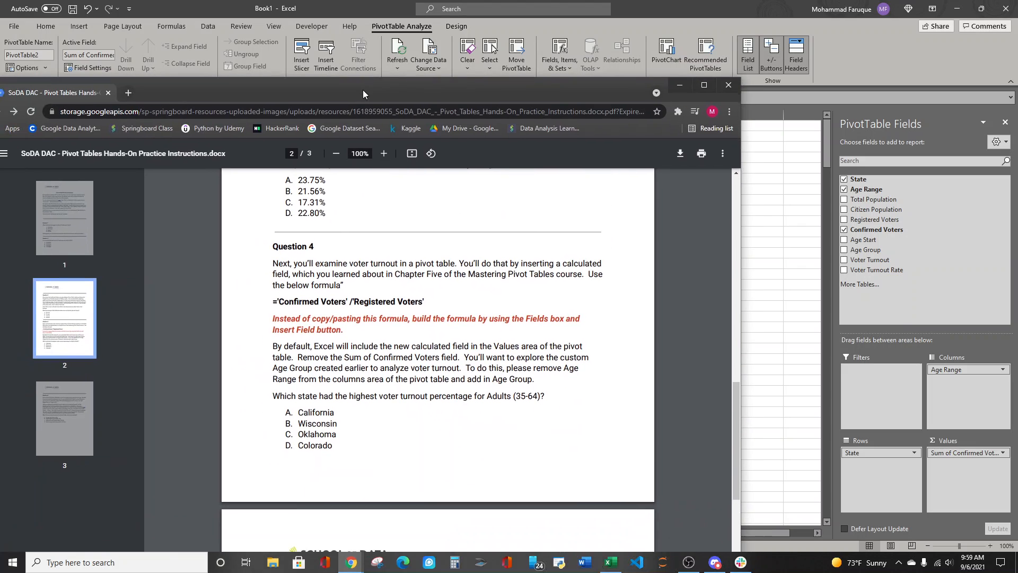
scroll(317, 370, "down", 2)
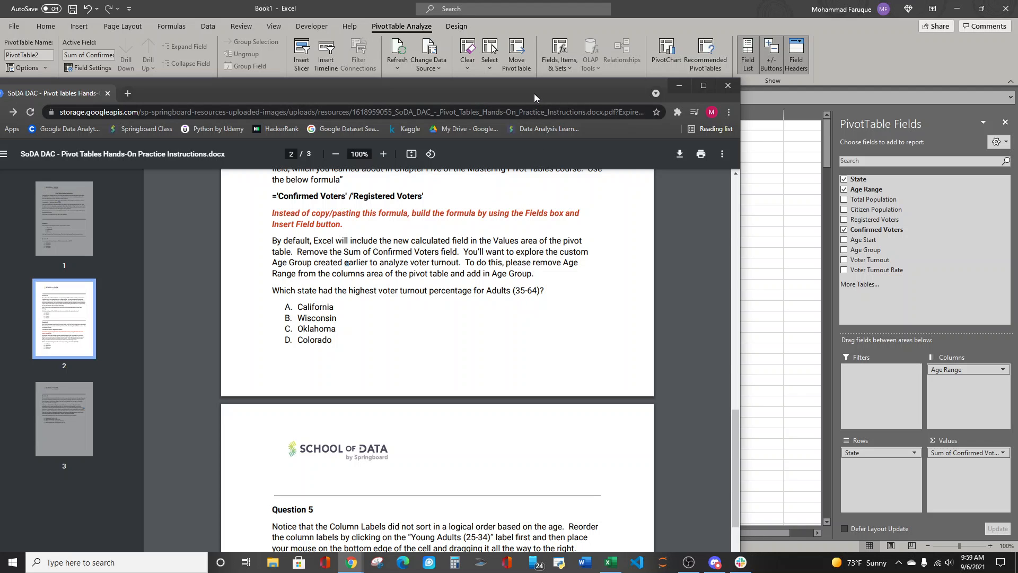
left_click_drag(533, 93, 0, 95)
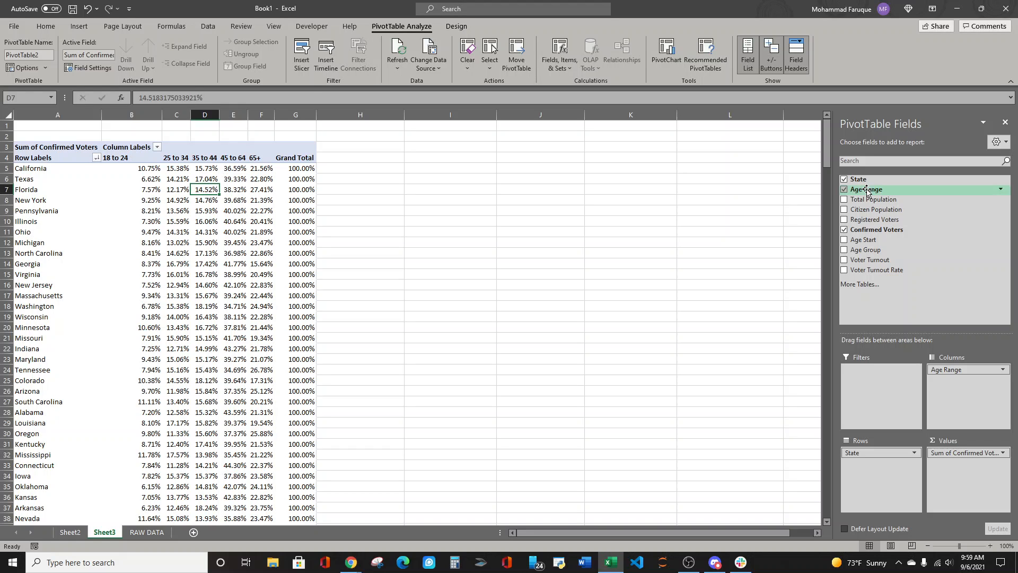
Step: Make Age Range the PivotTable's report filter in Excel and limit it to 35 to 44 and 45 to 64
left_click_drag(873, 192, 874, 391)
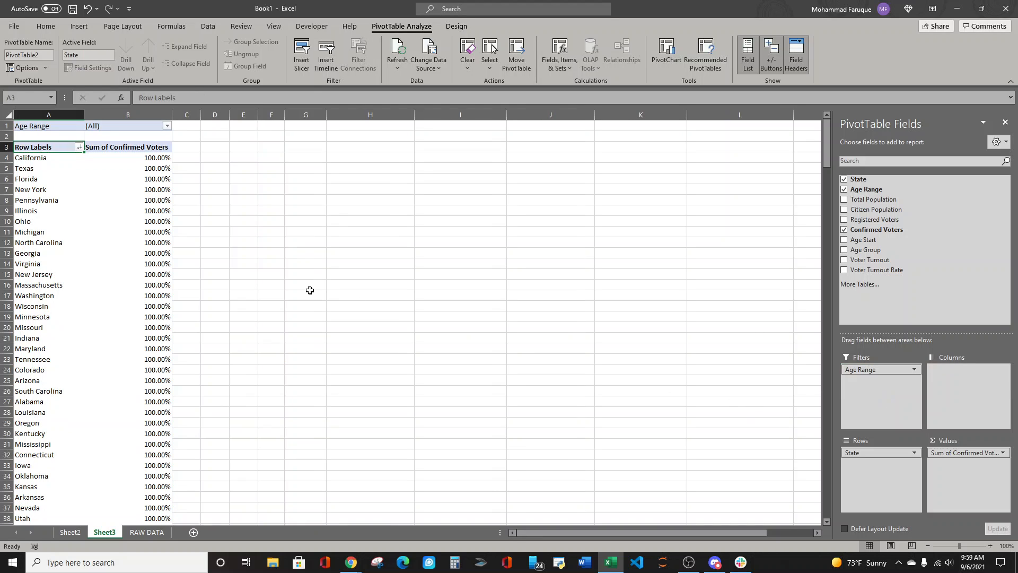
left_click(168, 126)
left_click(62, 245)
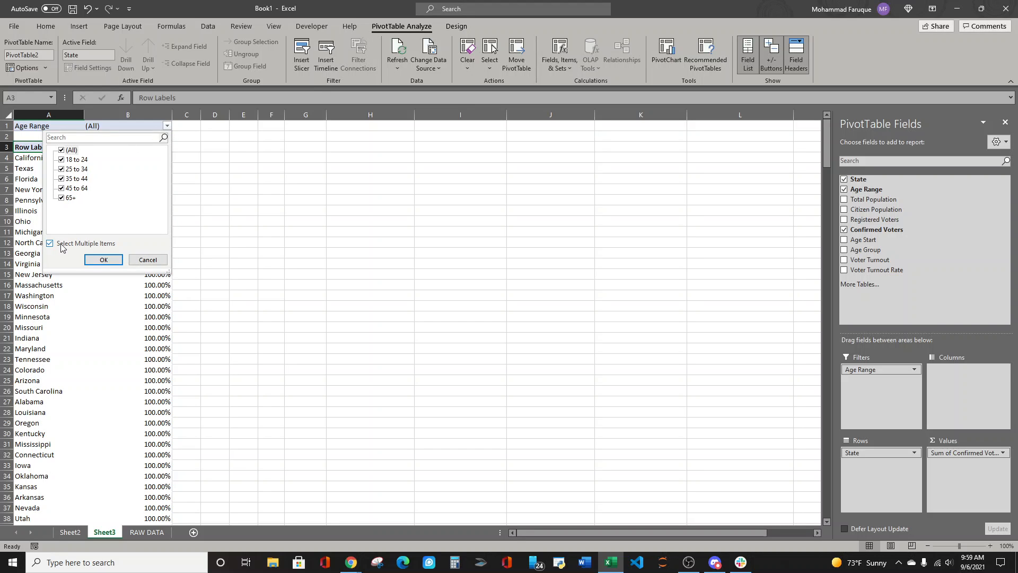
left_click(61, 150)
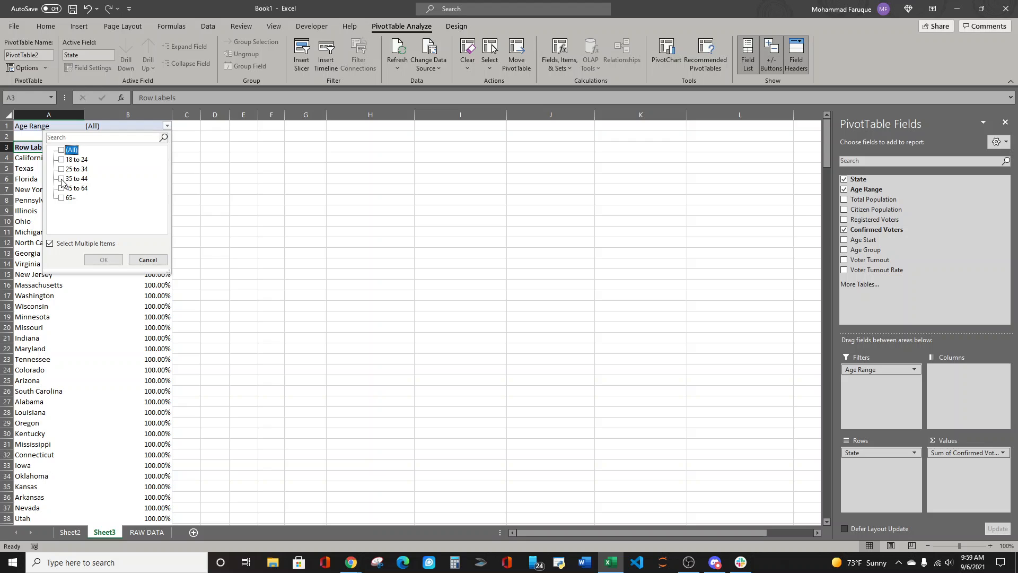
left_click(62, 179)
left_click(61, 188)
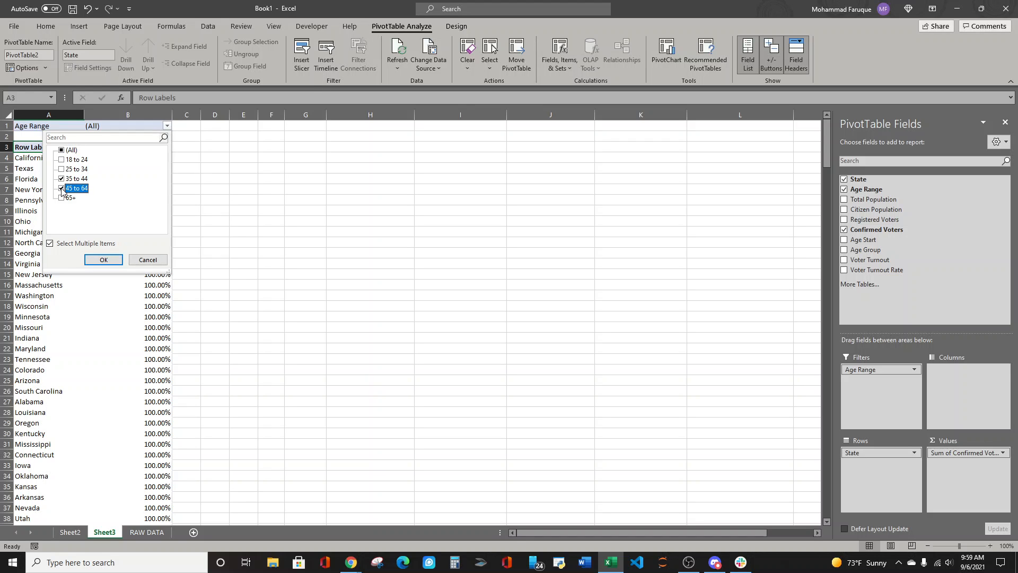
left_click(103, 260)
Step: Recheck the browser instructions and replace Confirmed Voters with Voter Turnout Rate in the PivotTable's values in Excel
key("alt+Tab")
left_click_drag(338, 111, 0, 85)
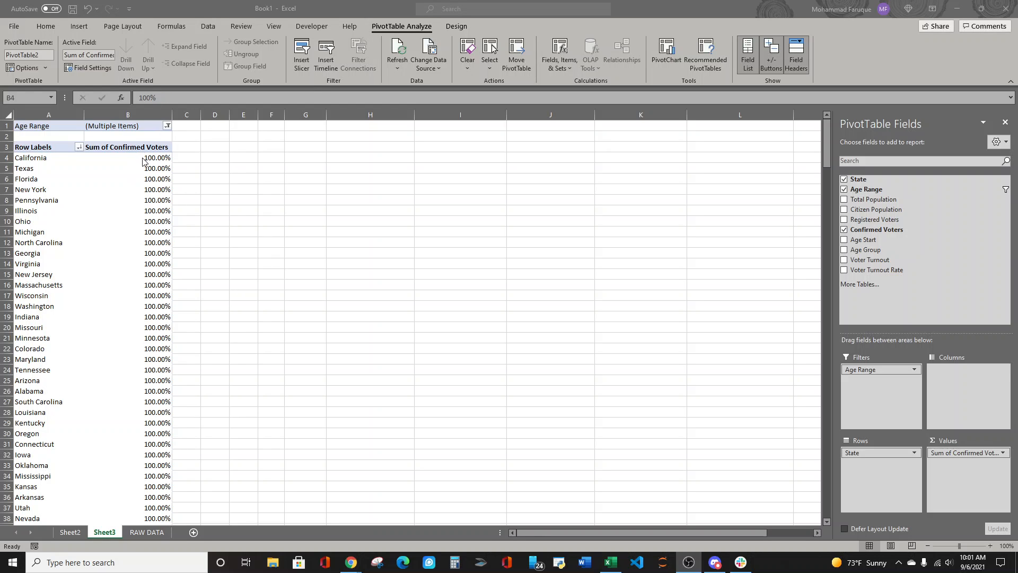
left_click(844, 231)
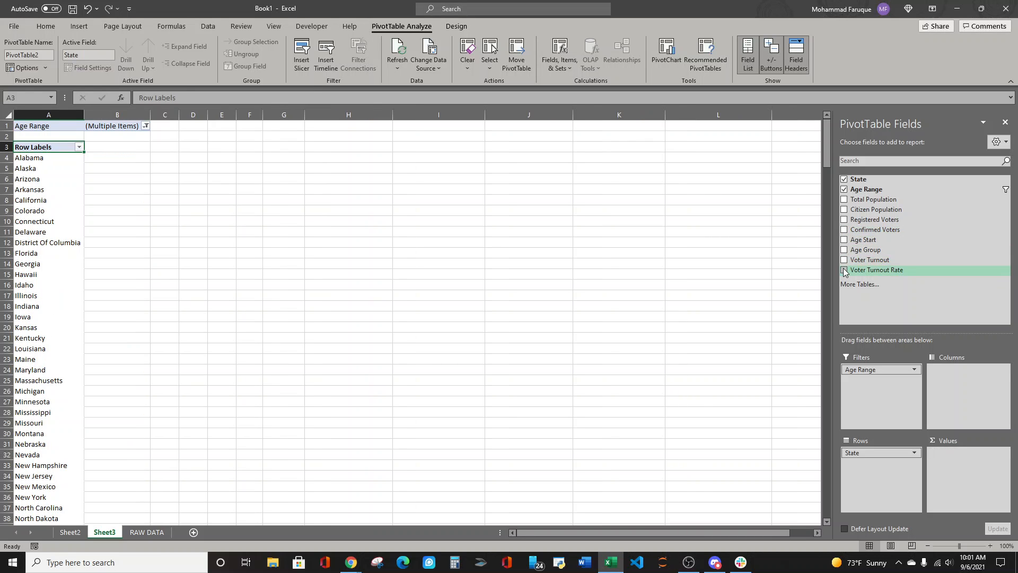
left_click_drag(860, 271, 966, 475)
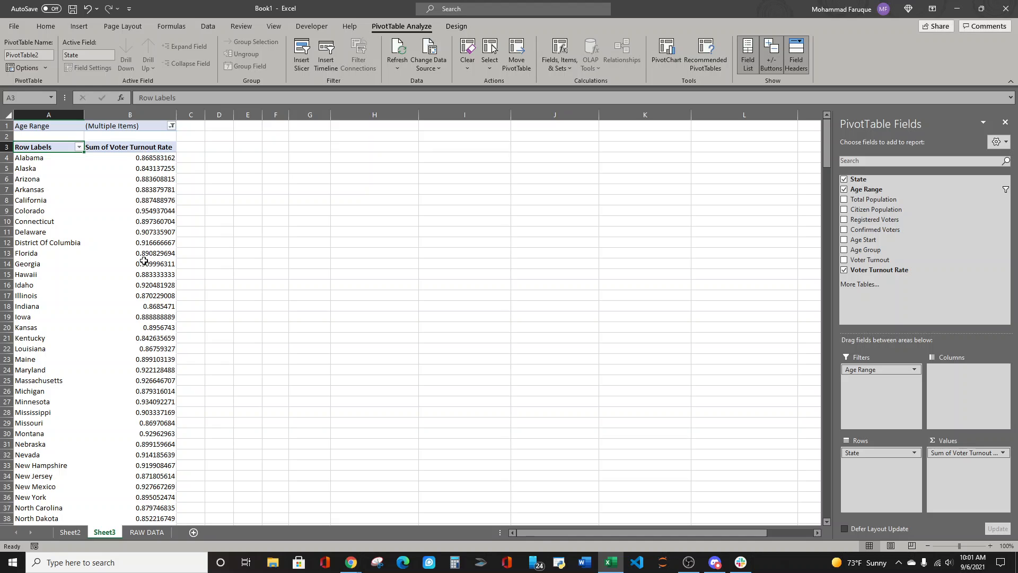
Step: Format the Sum of Voter Turnout Rate values as Percentage with 2 decimal places
right_click(153, 159)
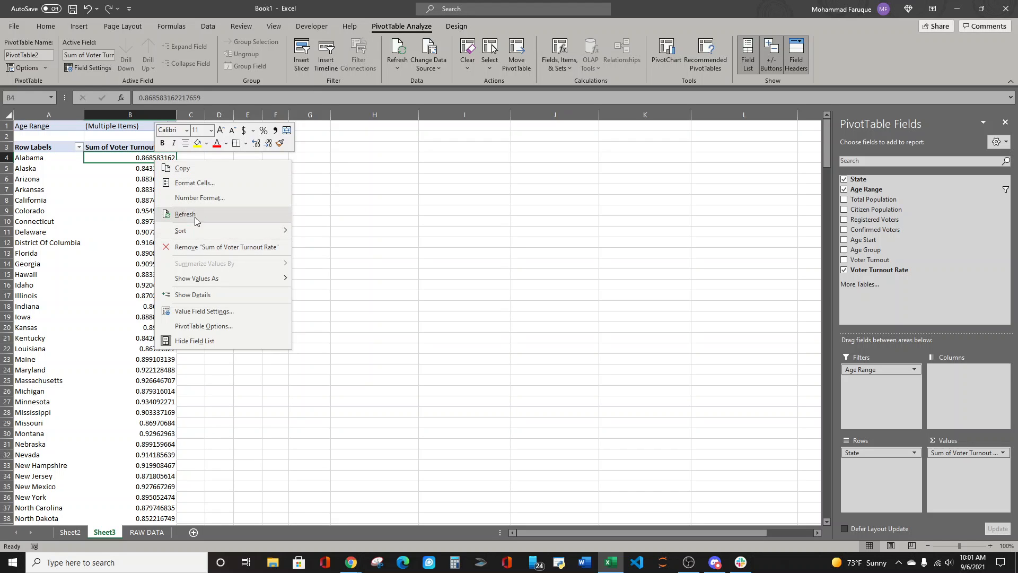
left_click(195, 199)
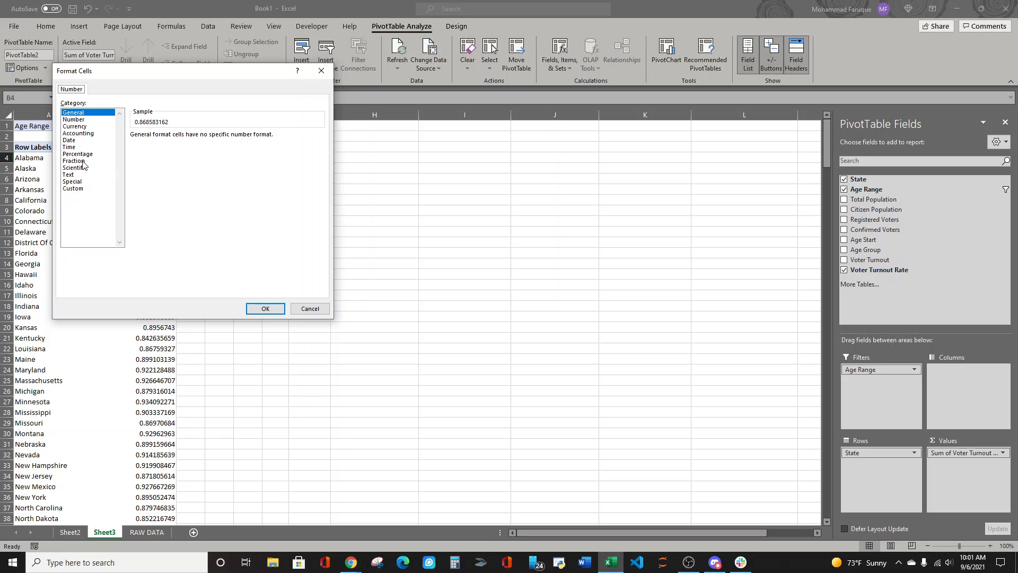
left_click(85, 154)
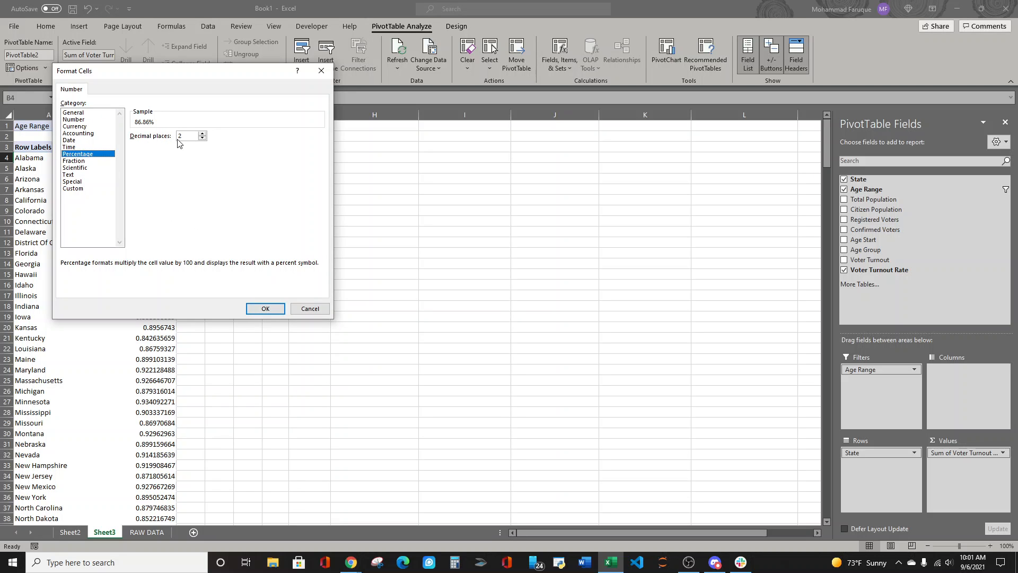
left_click(266, 309)
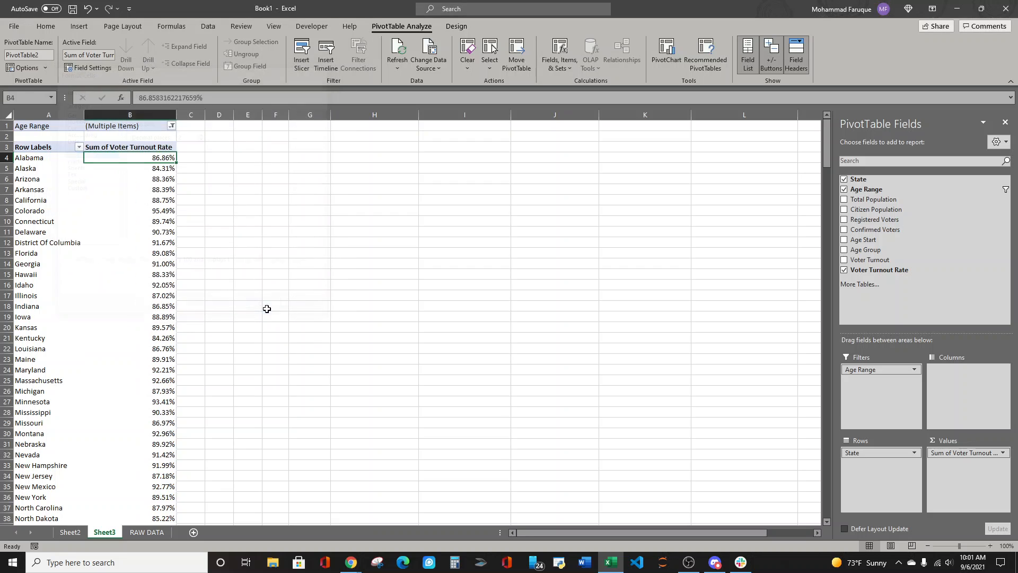
Step: Sort the PivotTable's states in Excel by Sum of Voter Turnout Rate from largest to smallest
key("alt+Tab")
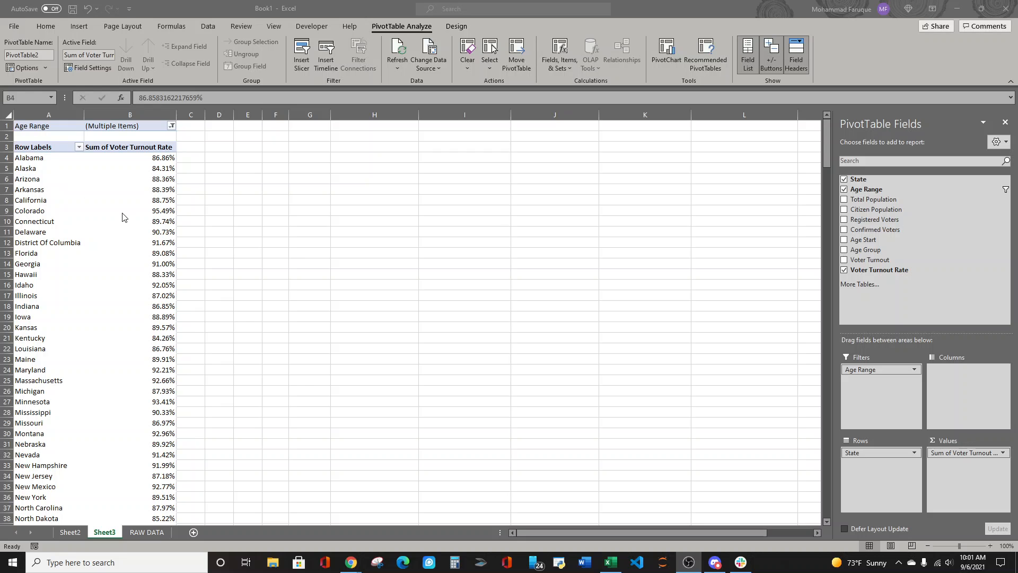
right_click(159, 169)
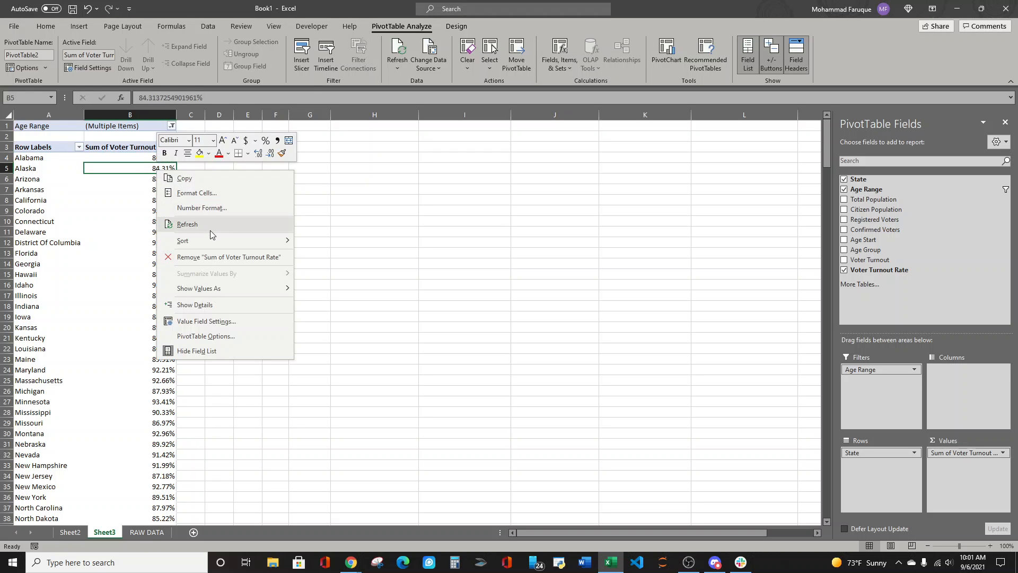
left_click(185, 228)
left_click(163, 244)
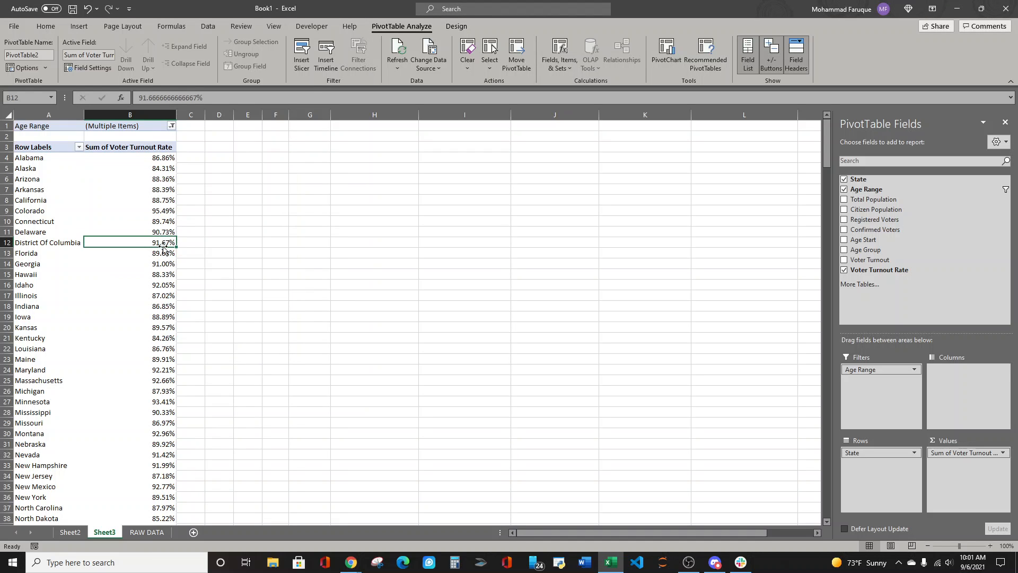
right_click(148, 178)
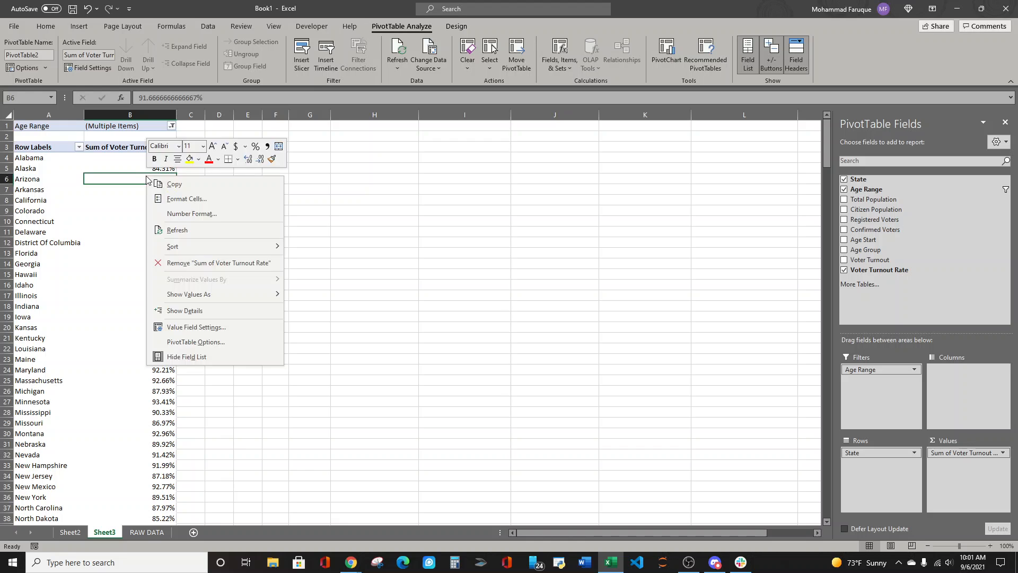
mouse_move(207, 249)
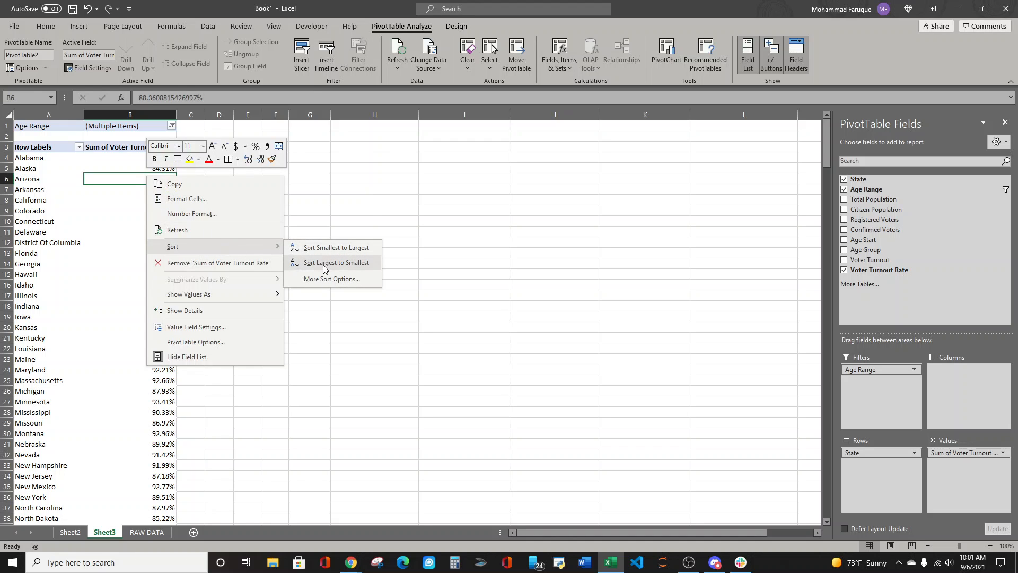
left_click(305, 260)
Step: Compare the top PivotTable row with Question 4's answer choices in the browser and highlight answer B, Wisconsin
left_click_drag(37, 158, 159, 159)
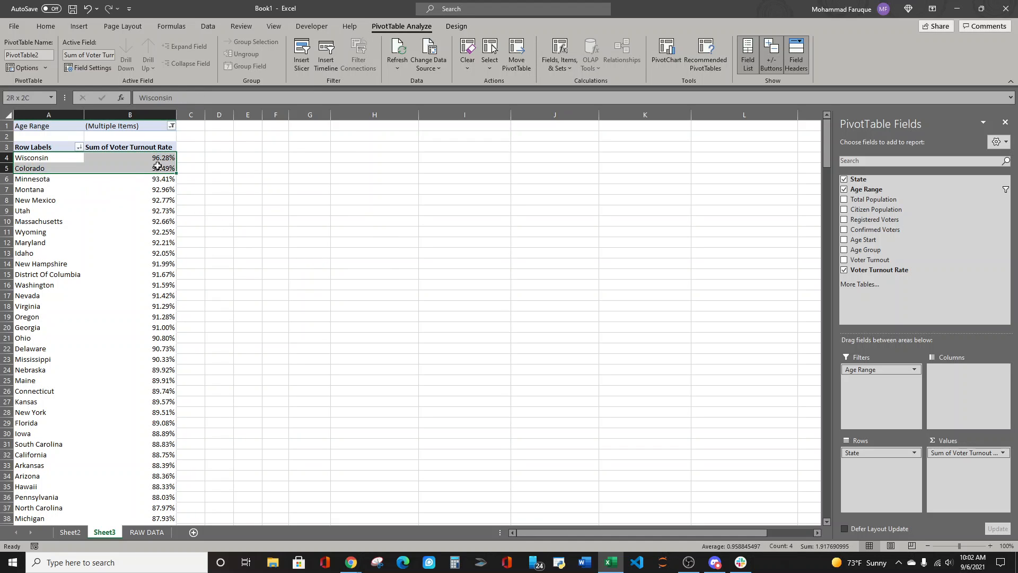
left_click_drag(0, 122, 491, 86)
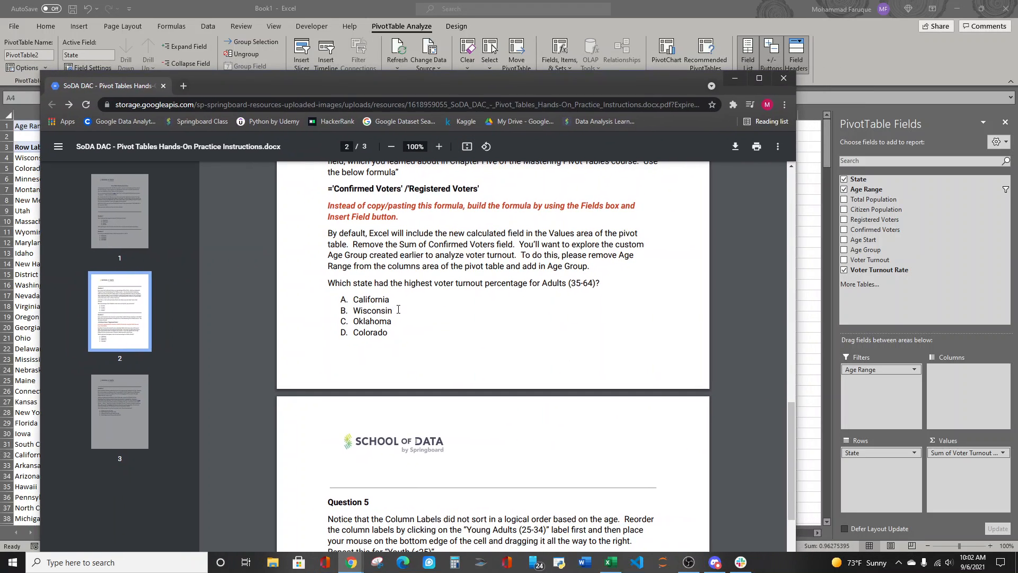
left_click_drag(399, 309, 343, 312)
left_click_drag(576, 78, 0, 96)
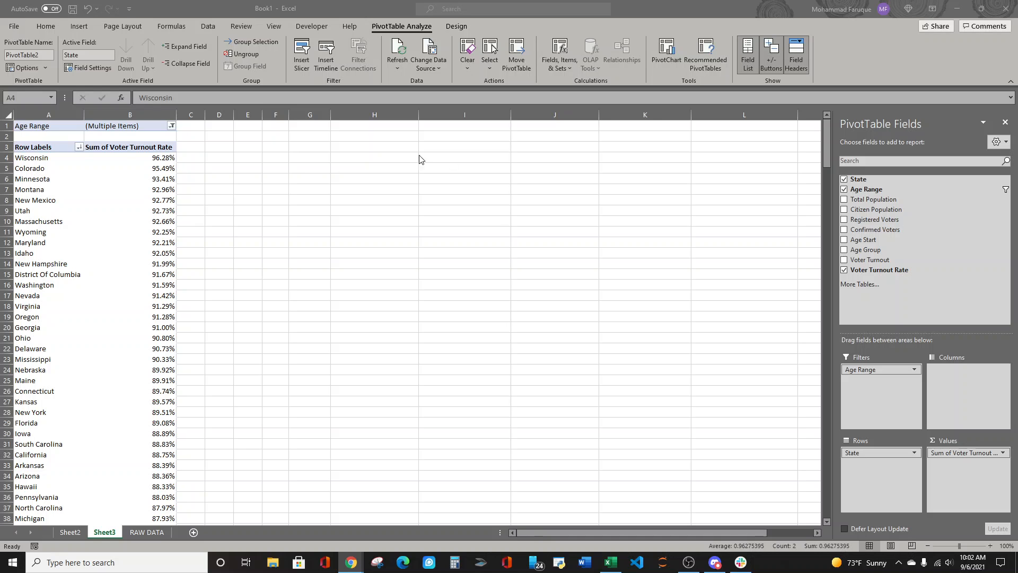
Step: Clear the PivotTable's filters in Excel and replace the Age Range report filter with Age Group in the columns
left_click(480, 63)
left_click(468, 61)
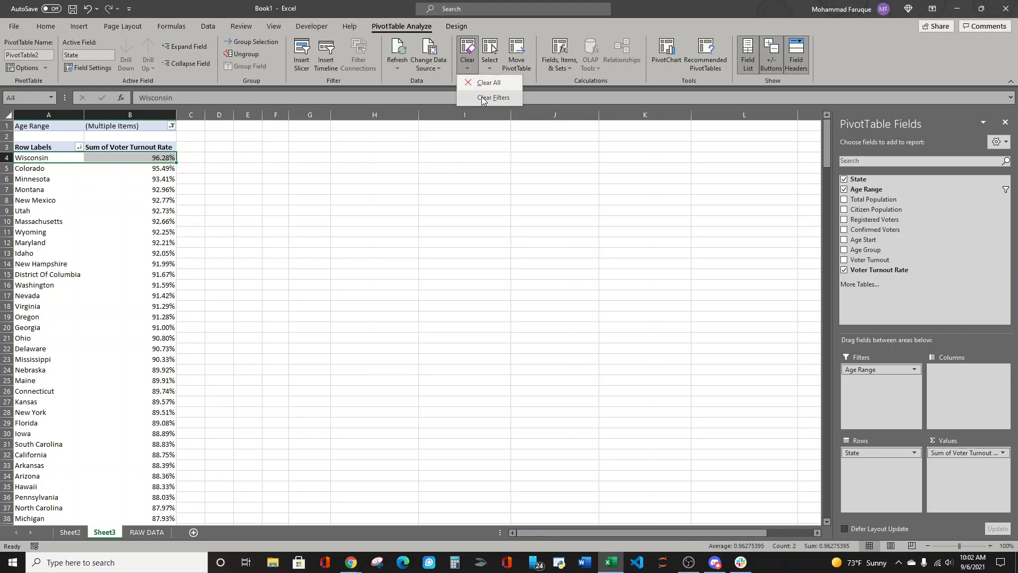
left_click(483, 98)
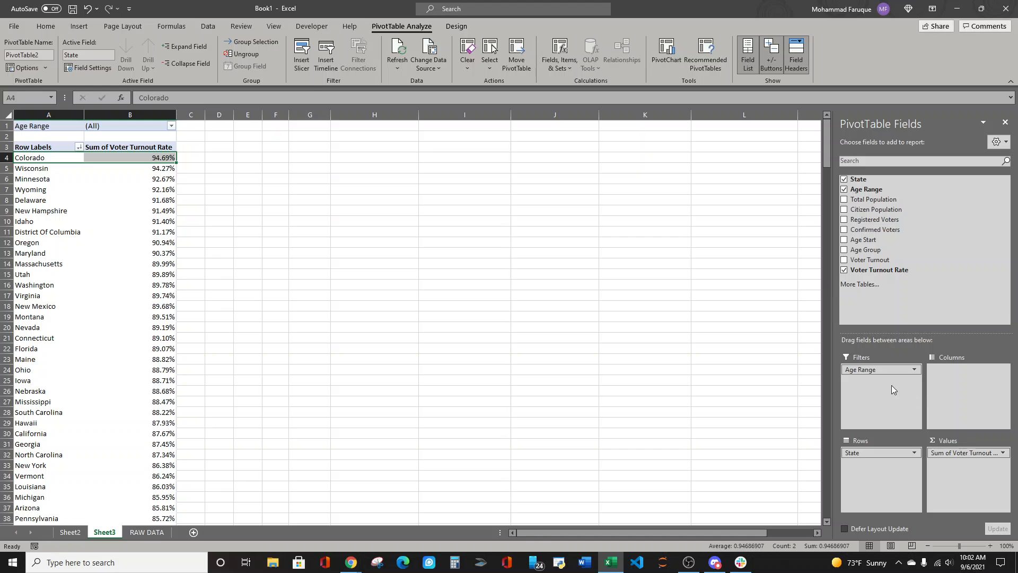
left_click_drag(875, 369, 952, 259)
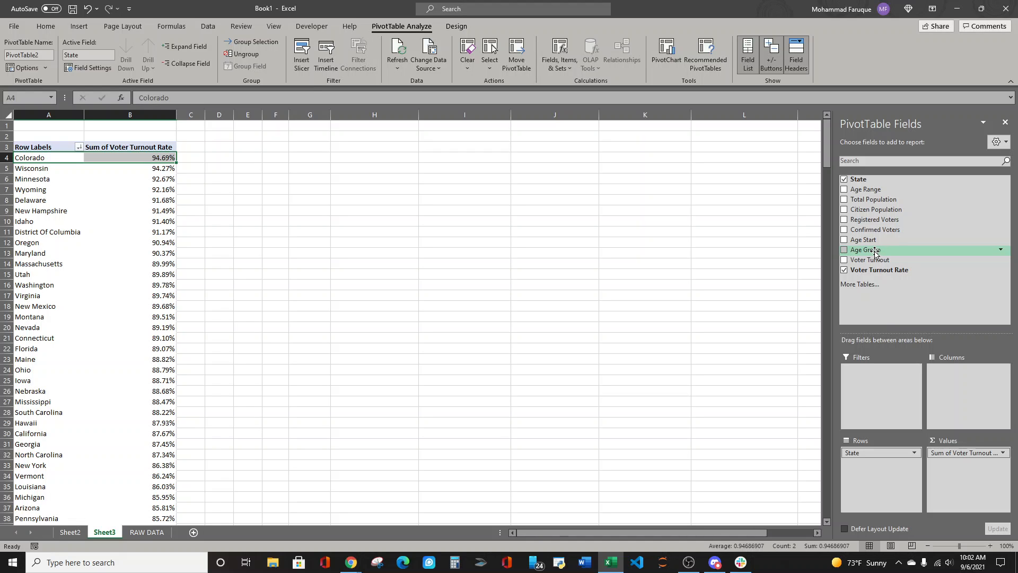
left_click_drag(876, 252, 958, 402)
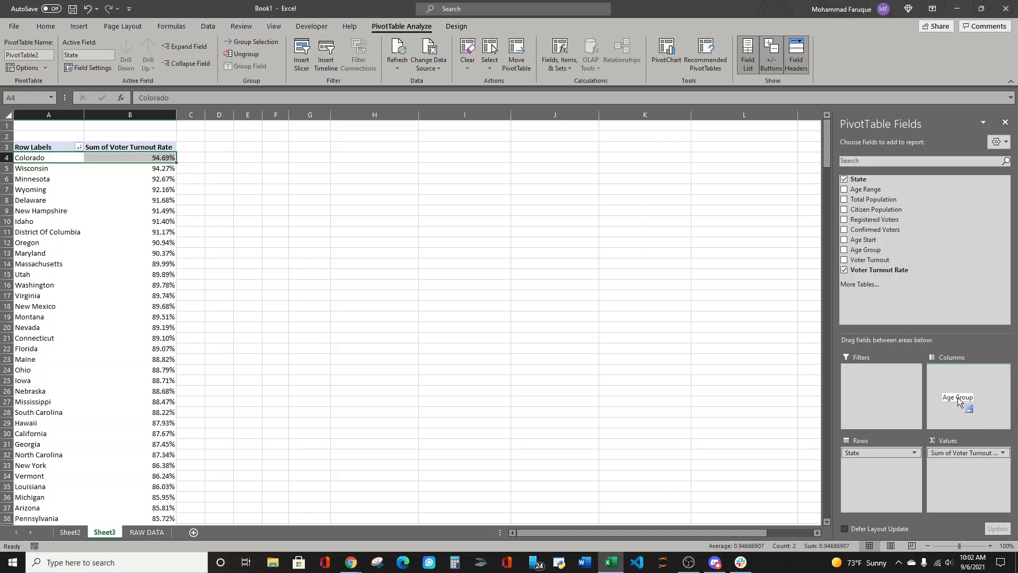
left_click_drag(958, 398, 958, 398)
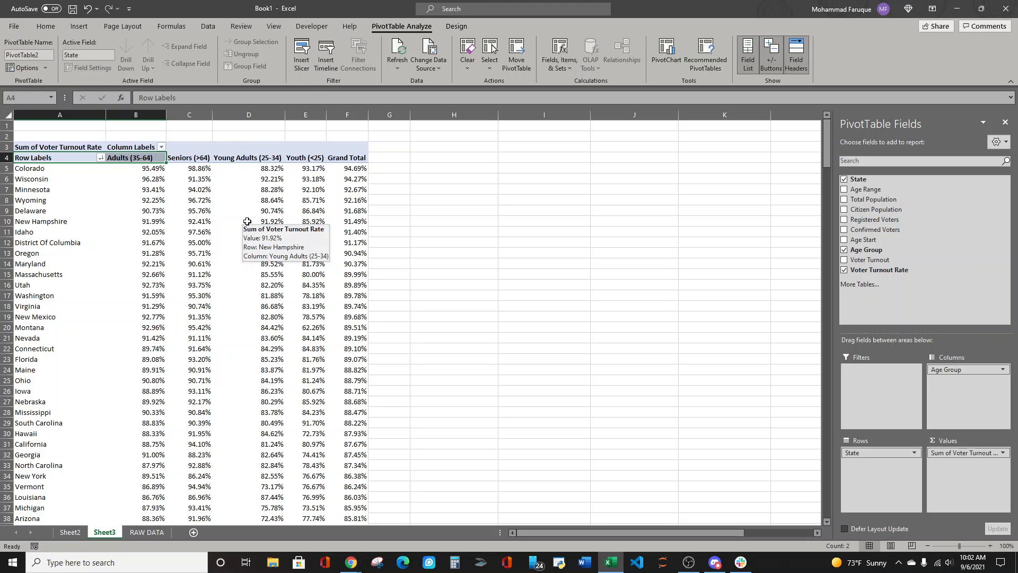
Step: Try Age Group as the report filter limited to Adults (35-64), and return it to the PivotTable's columns
left_click_drag(961, 373, 882, 390)
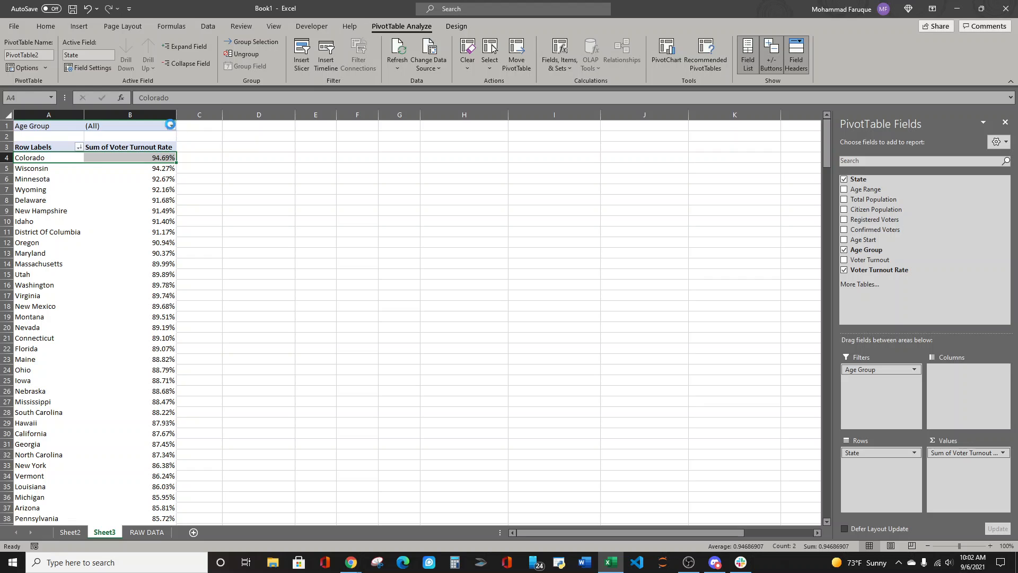
left_click(171, 126)
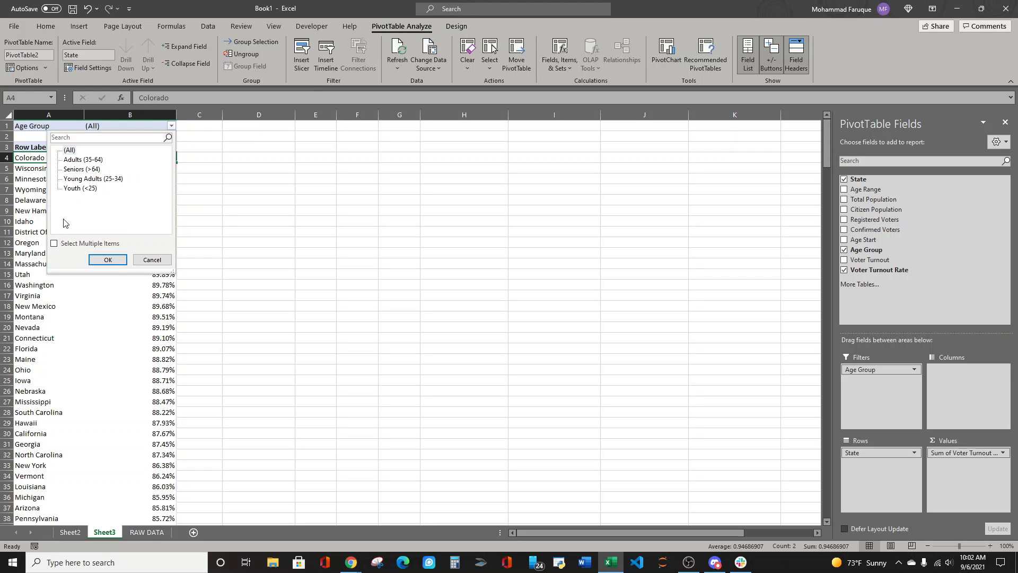
left_click(84, 179)
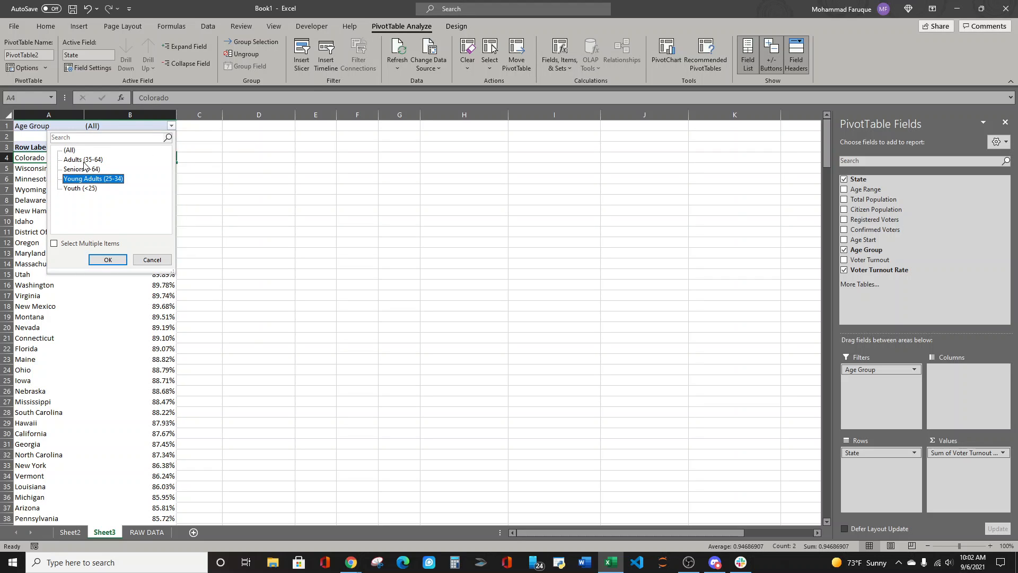
left_click(83, 160)
left_click(109, 260)
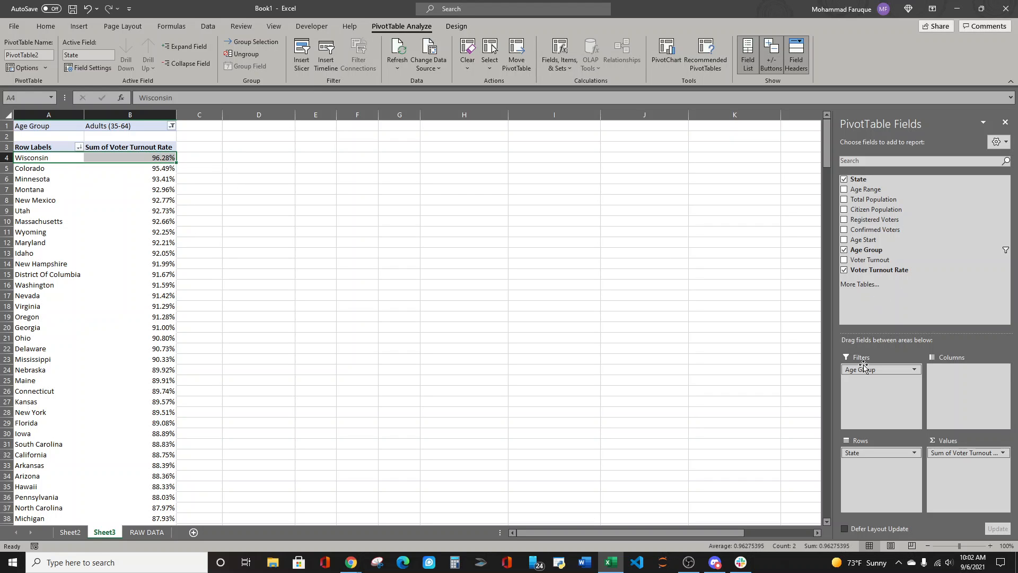
left_click_drag(880, 369, 970, 381)
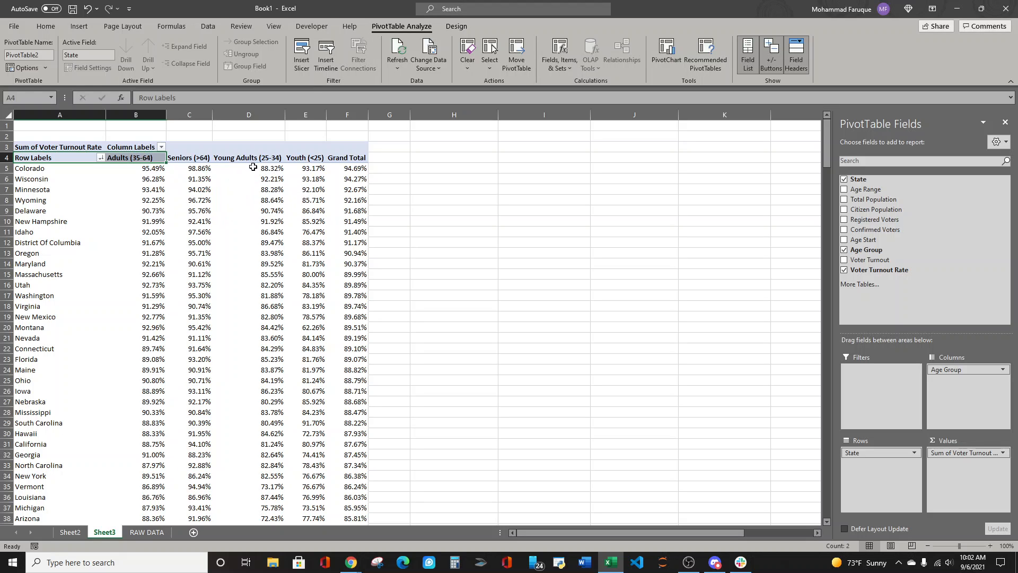
Step: Sort the states by the Adults (35-64) turnout rate from largest to smallest
left_click(150, 170)
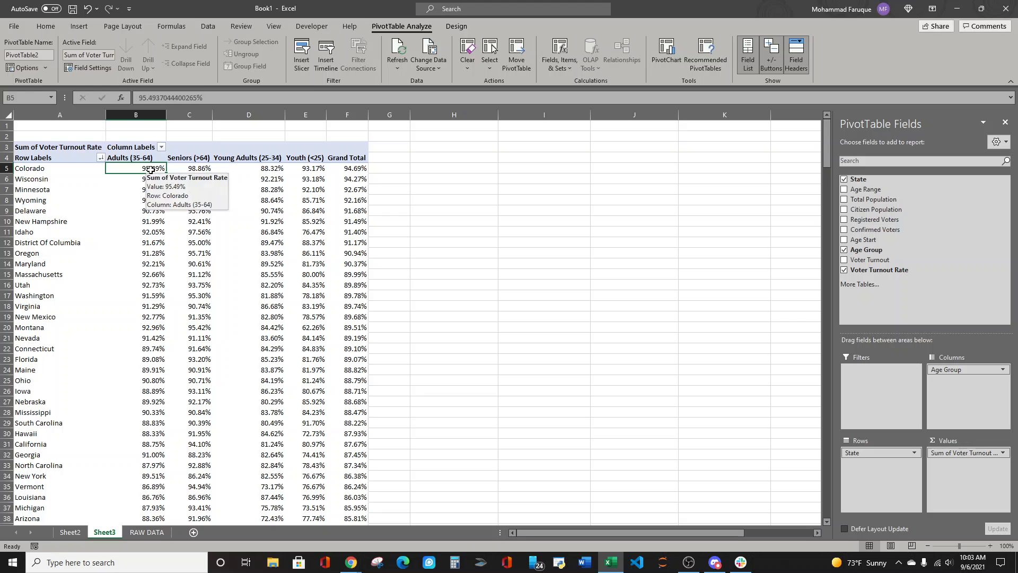
right_click(150, 192)
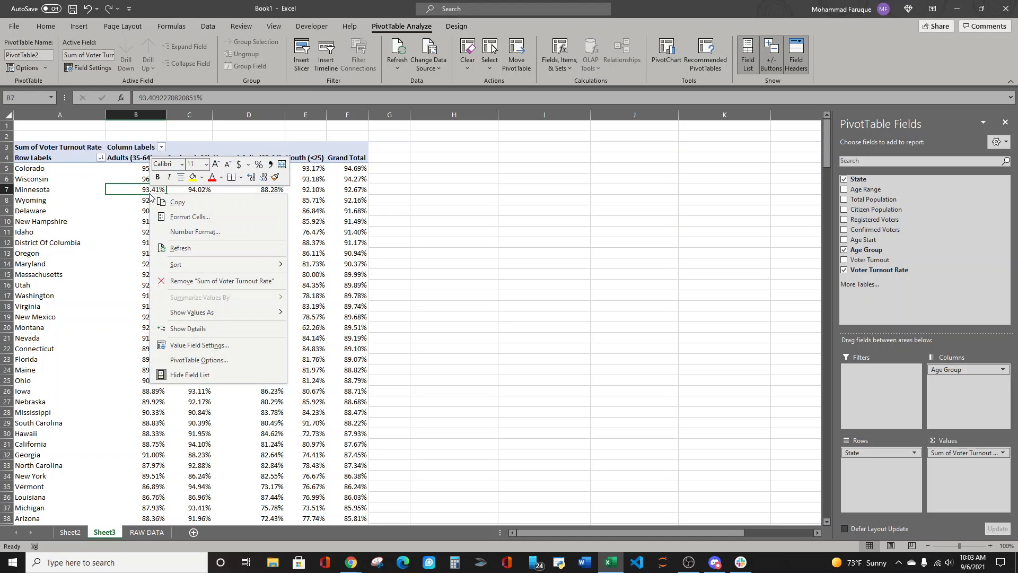
mouse_move(206, 263)
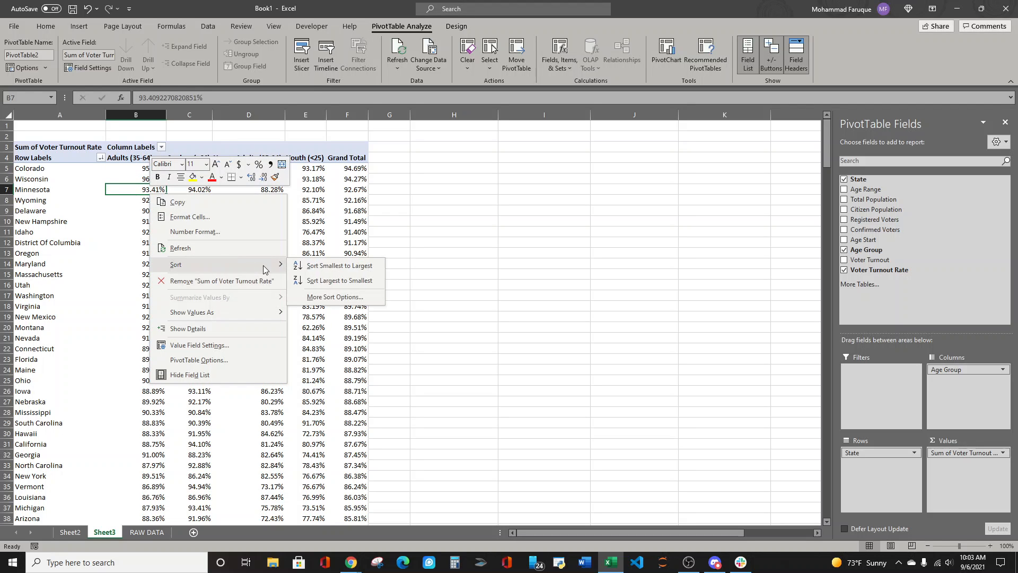
left_click(323, 281)
left_click(152, 169)
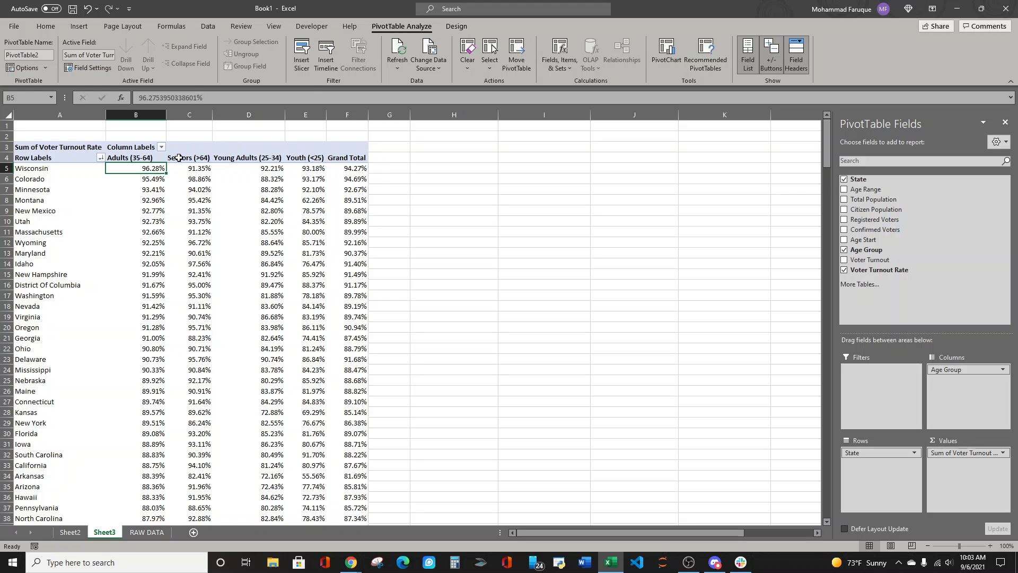
Step: Reorder the age group columns by age: Youth (<25), Young Adults (25-34), Adults (35-64), Seniors (>64)
left_click(140, 157)
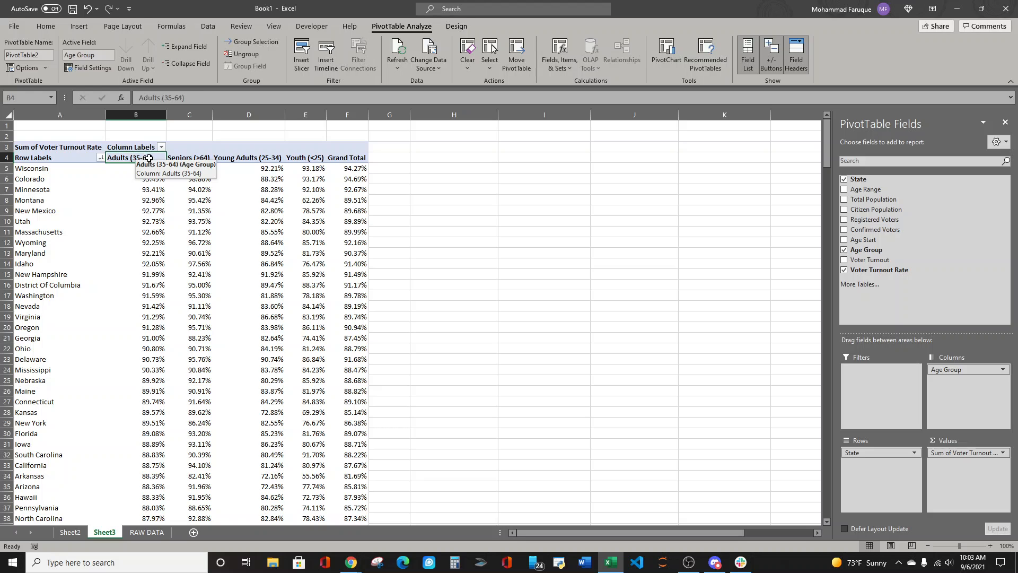
left_click(306, 159)
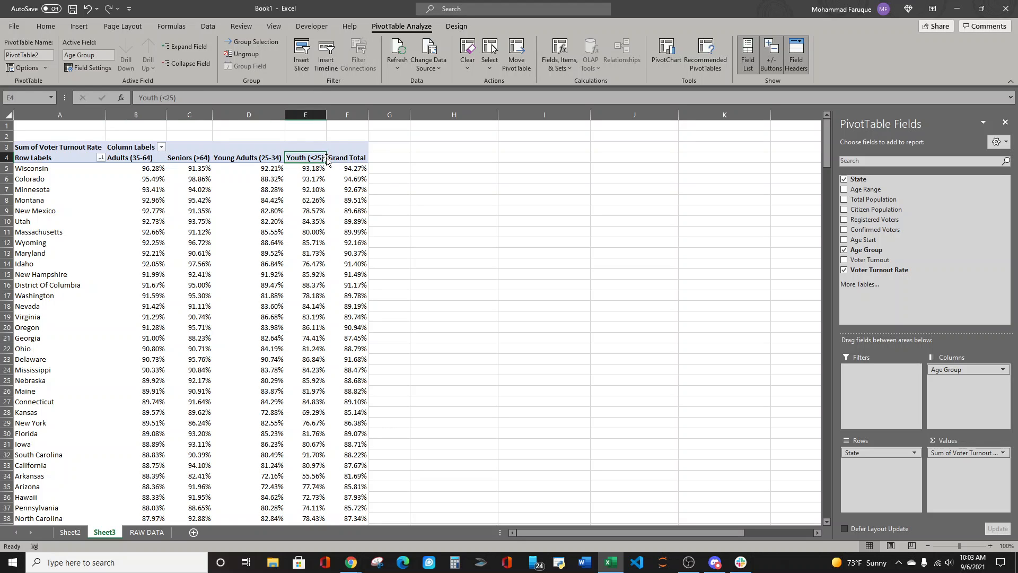
mouse_move(327, 160)
left_mouse_down()
mouse_move(274, 158)
mouse_move(311, 160)
left_mouse_up()
left_click_drag(326, 160, 113, 169)
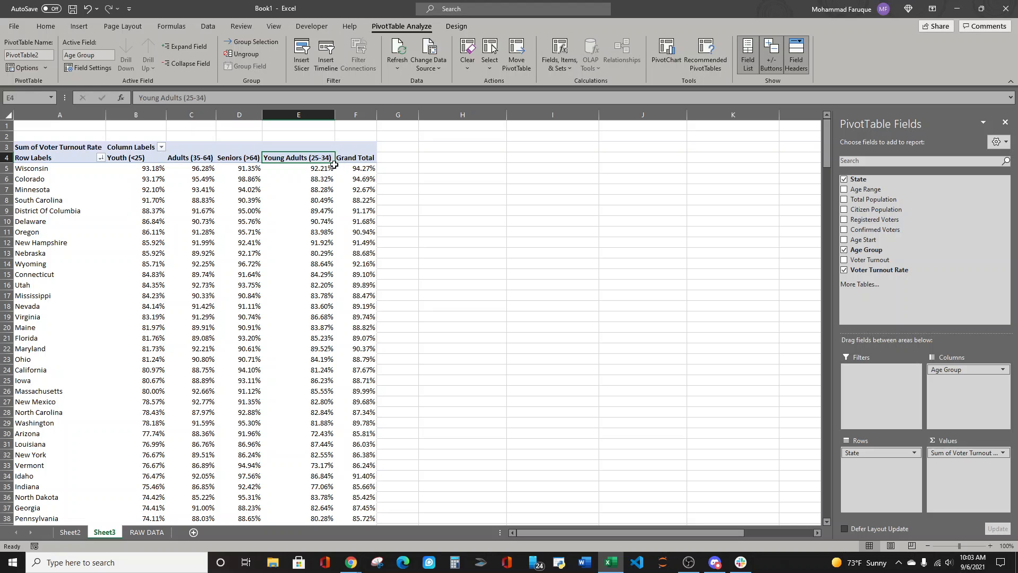
left_click_drag(334, 160, 167, 169)
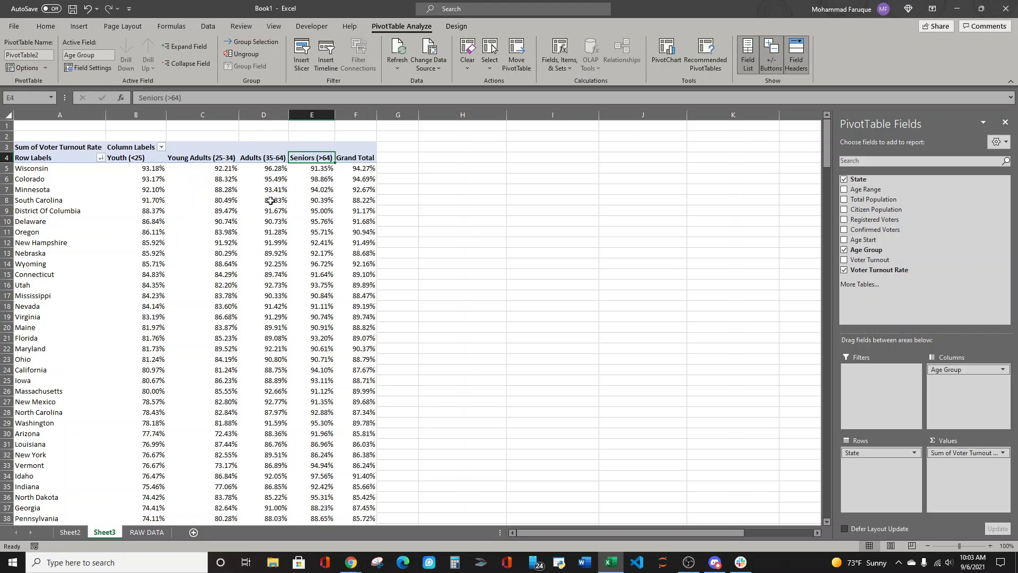
Step: Read the Question 5 instructions in the browser about column order, the color scale heatmap and the lowest voter turnout
key("alt+Tab")
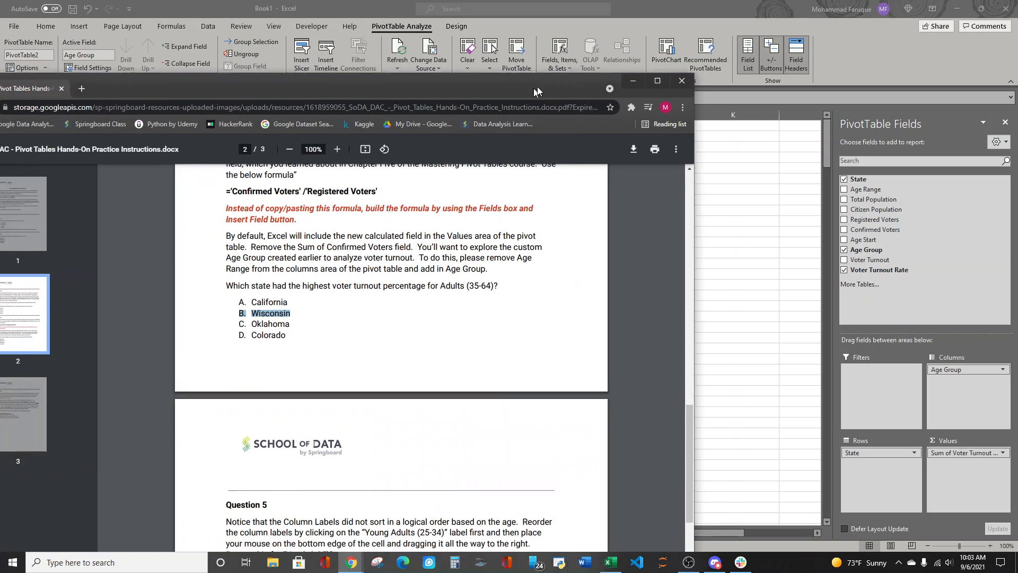
left_click(368, 289)
scroll(319, 268, "down", 5)
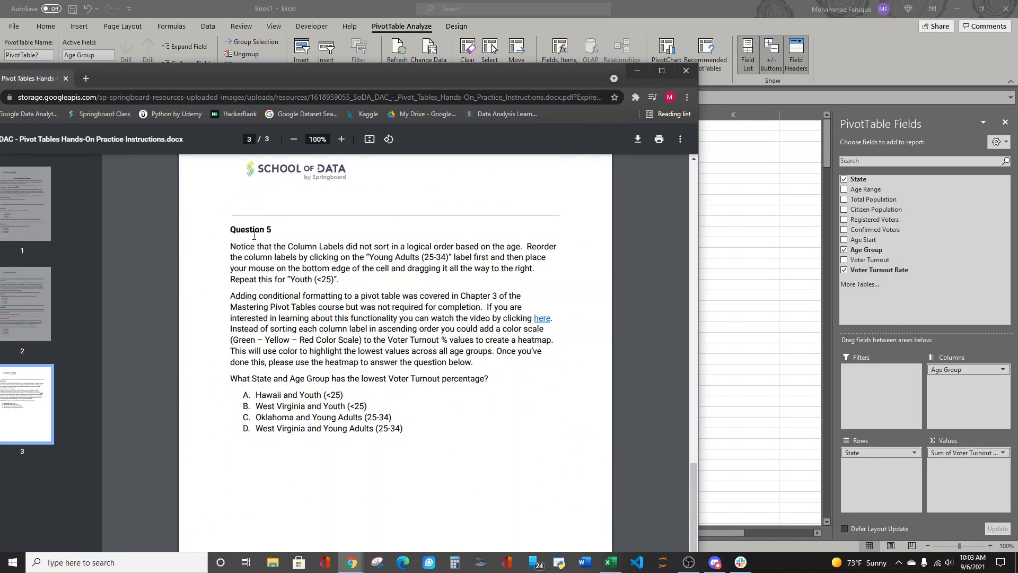
left_click_drag(231, 246, 340, 281)
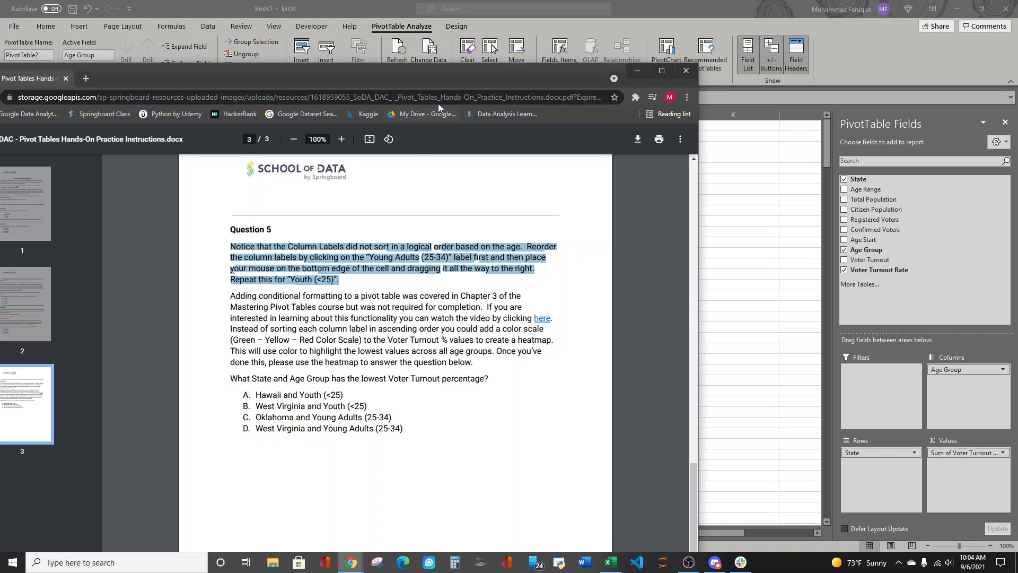
left_click(348, 317)
scroll(347, 317, "down", 2)
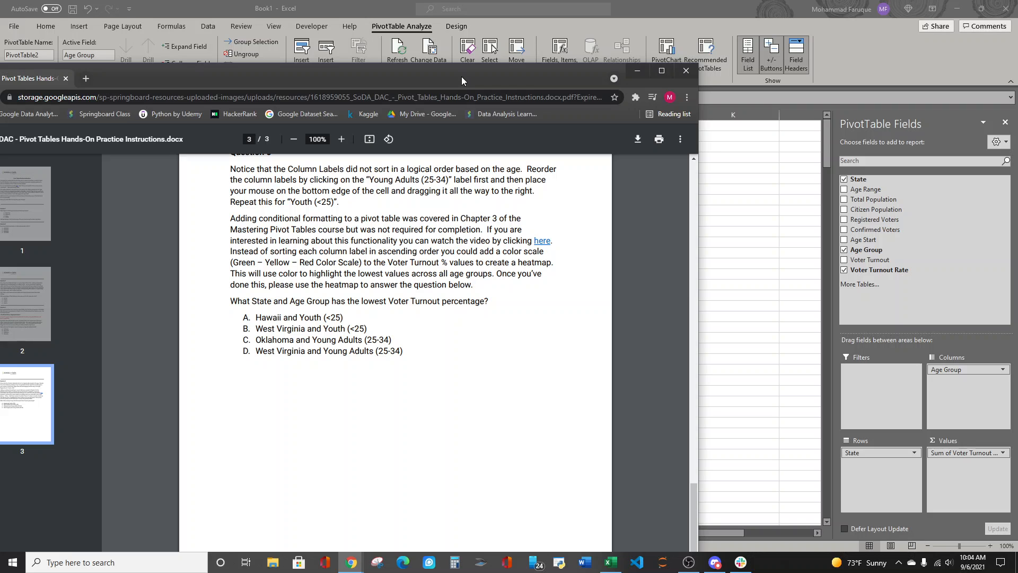
left_click_drag(462, 78, 0, 101)
Step: Apply the Green - Yellow - Red Color Scale to every state's turnout rates in the four age group columns, excluding grand totals
left_click(221, 183)
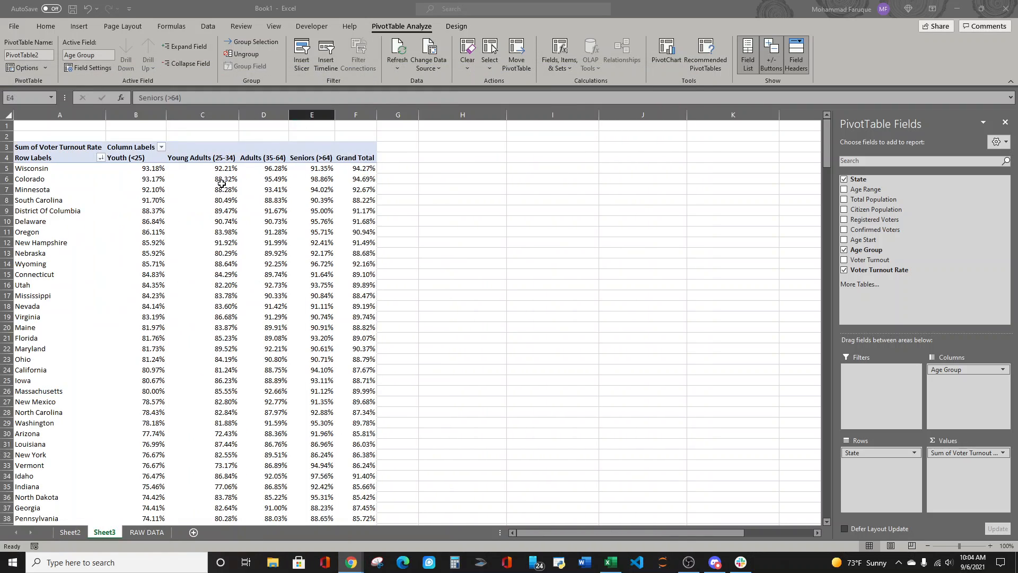
left_click(148, 170)
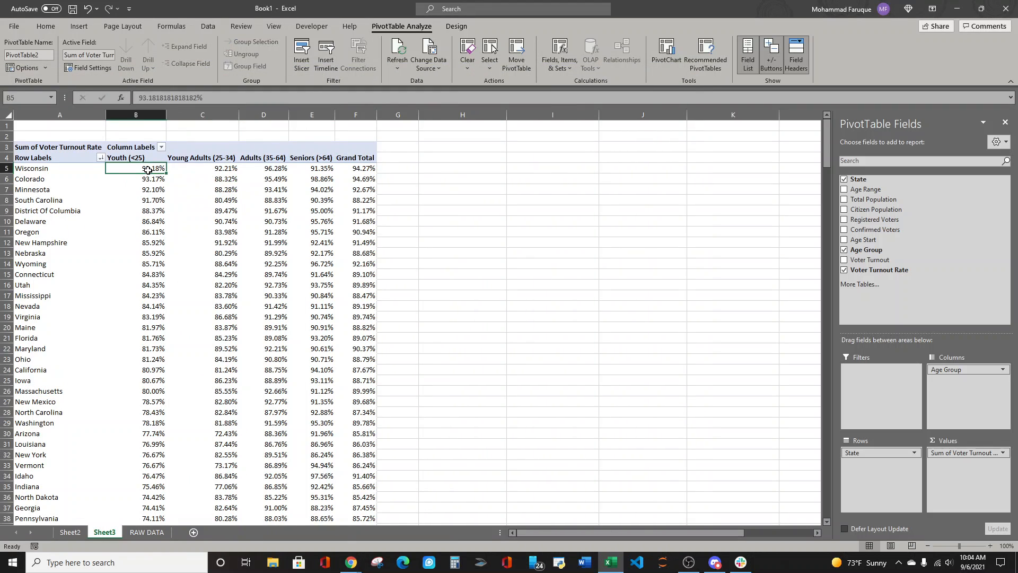
left_click_drag(148, 169, 324, 170)
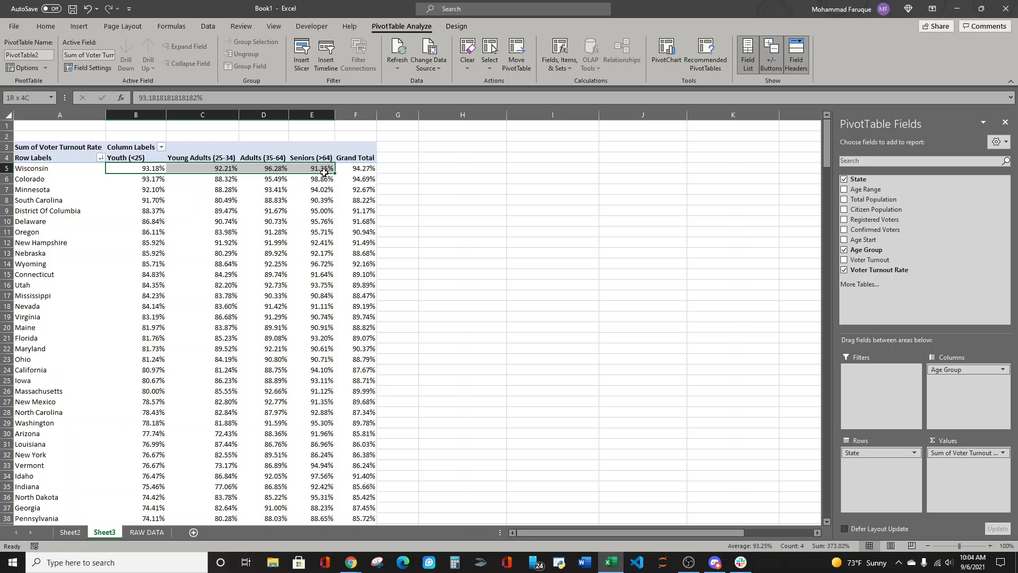
key("ctrl+shift+Down")
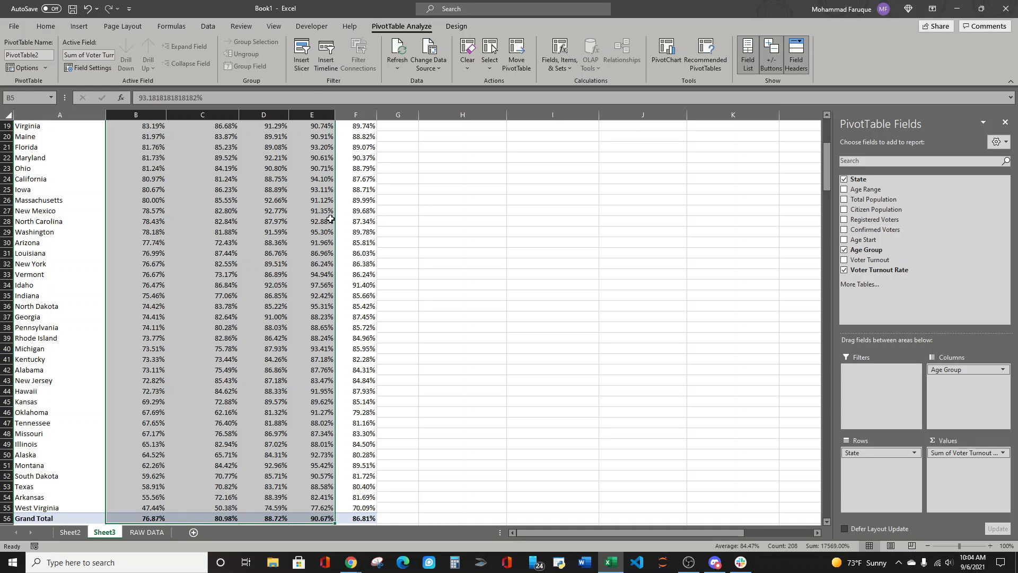
key("shift+Up")
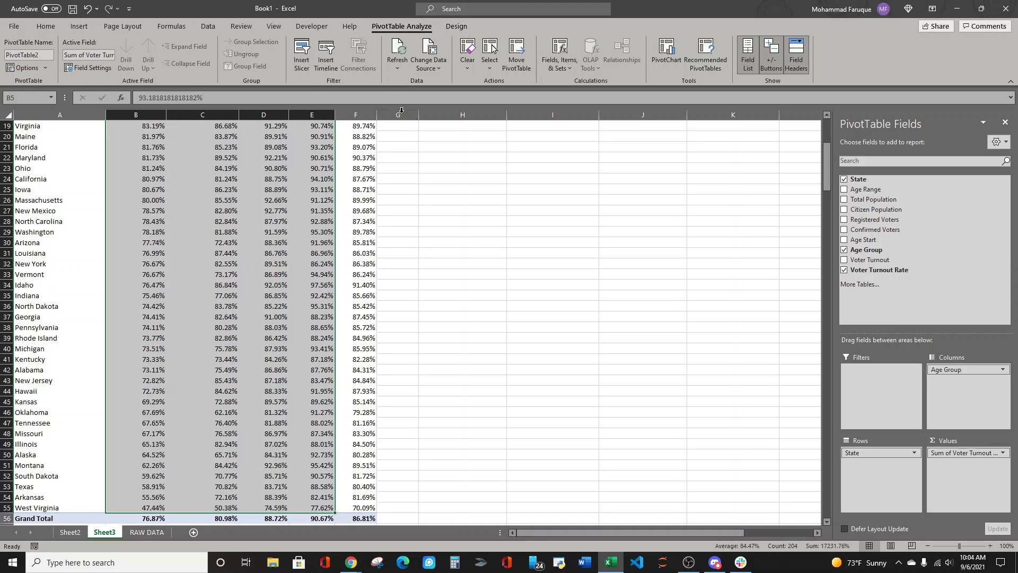
left_click(51, 31)
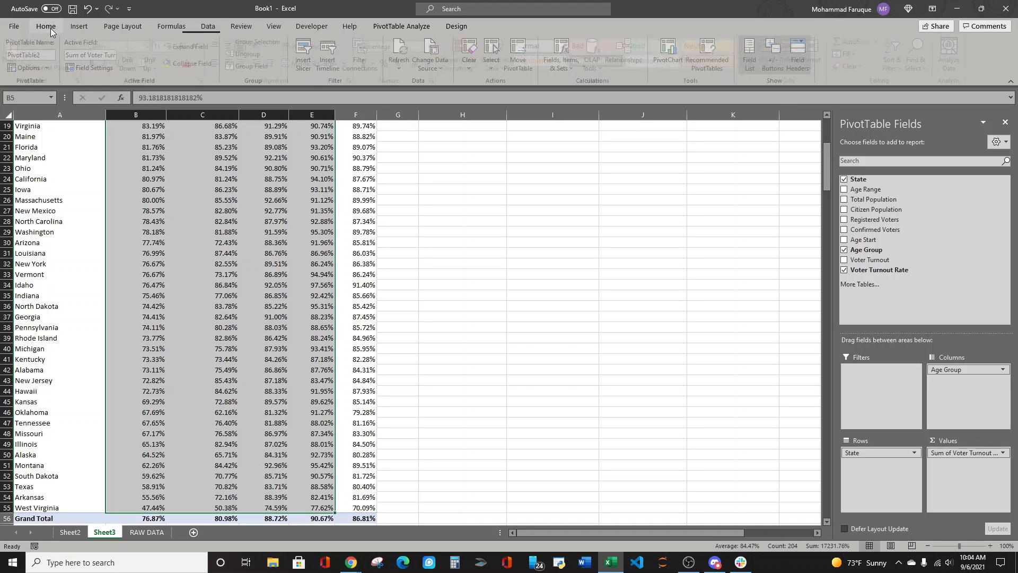
left_click(476, 63)
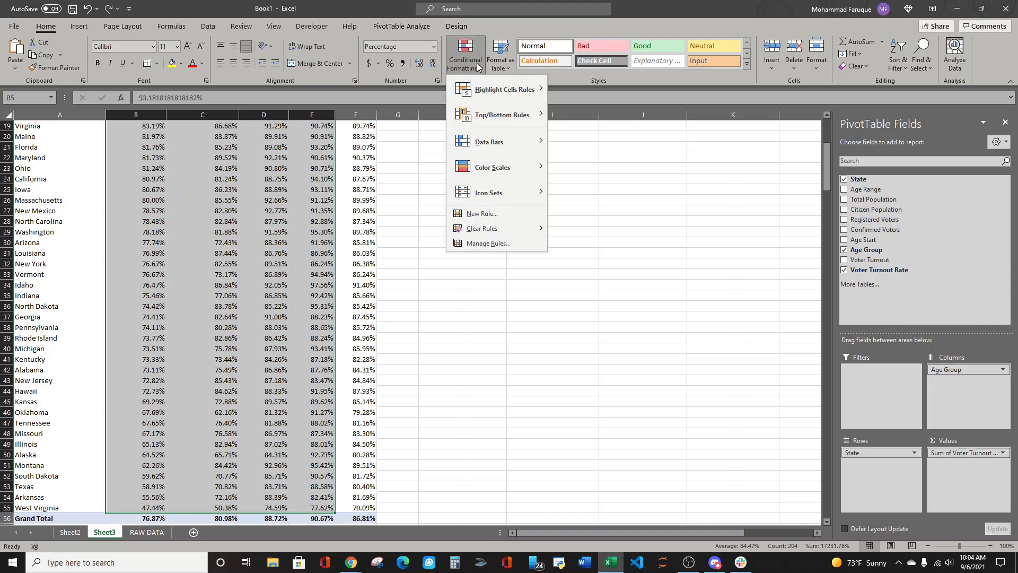
mouse_move(491, 172)
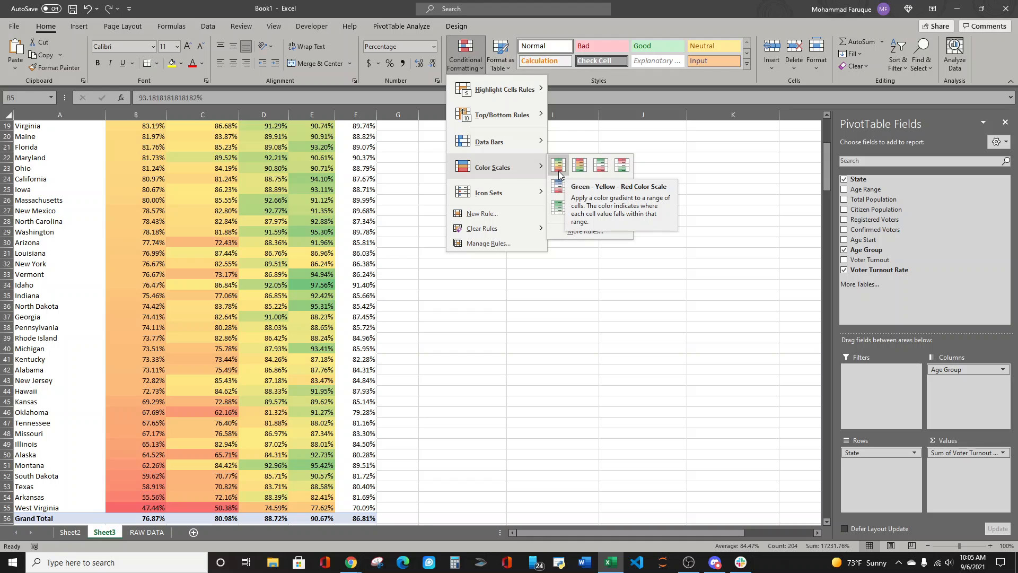
left_click(559, 173)
left_click(258, 285)
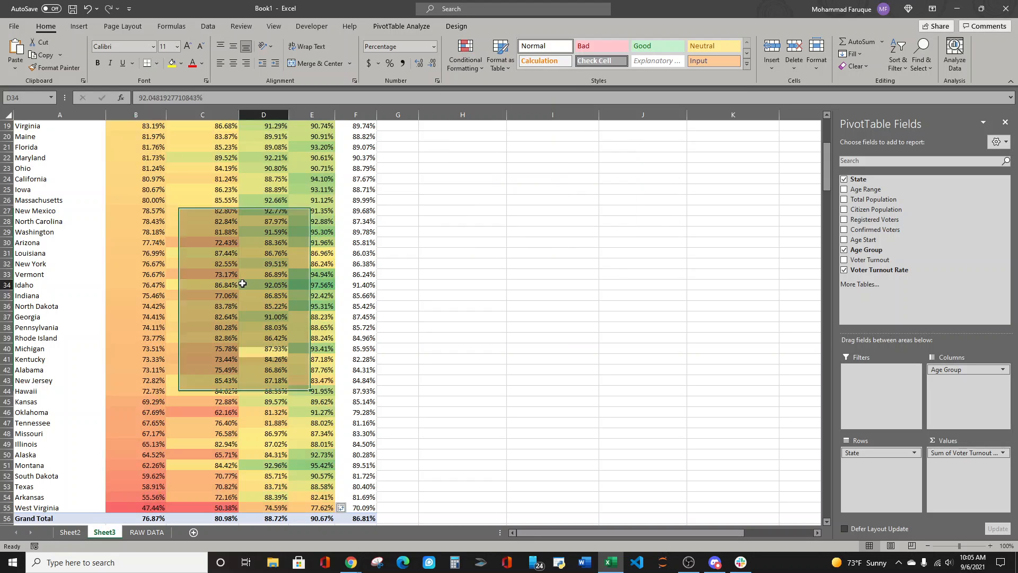
Step: Look over the color-scaled turnout rates from first to last state and recheck the Question 5 answer options in the browser
scroll(252, 275, "up", 3)
scroll(253, 275, "up", 3)
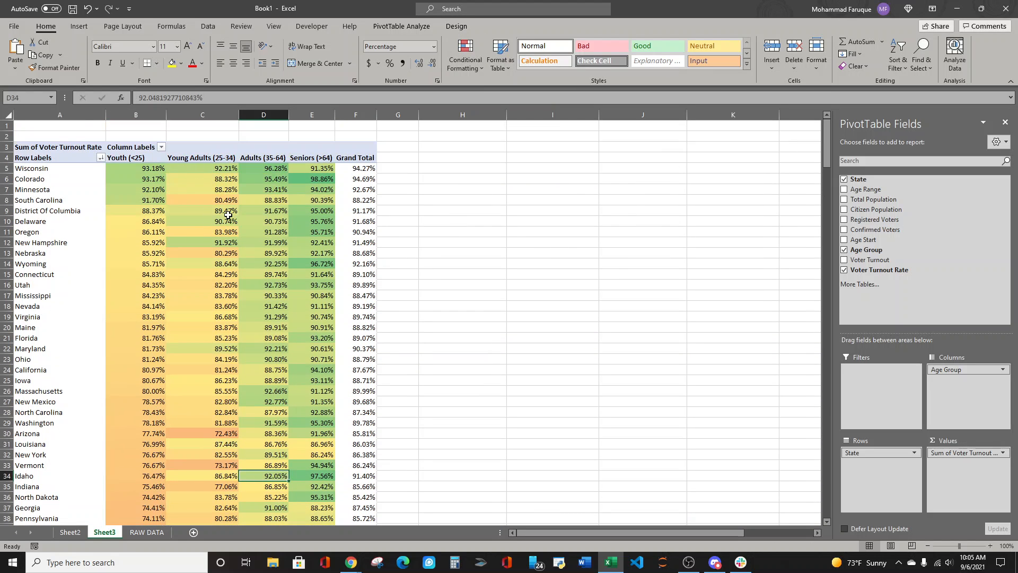
scroll(202, 198, "down", 6)
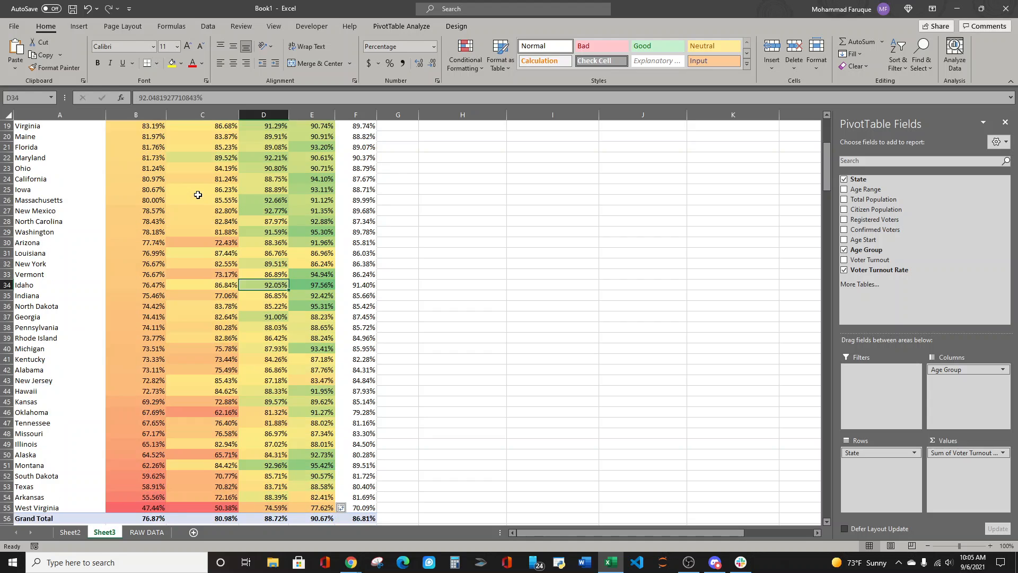
scroll(209, 200, "up", 3)
scroll(209, 200, "down", 4)
key("alt+Tab")
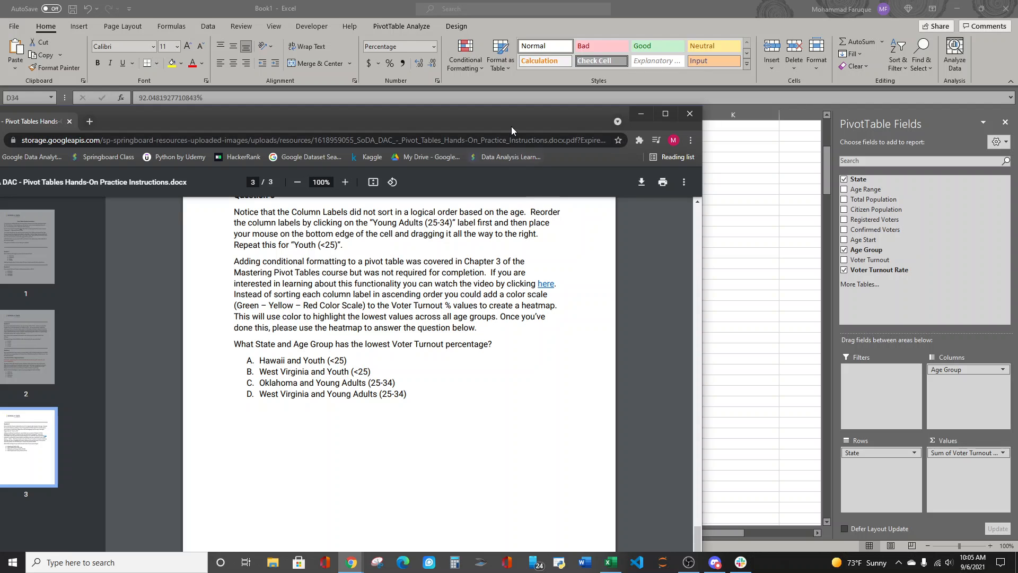
key("alt+Tab")
Step: Examine the heatmap for the lowest turnout, comparing West Virginia's Youth (<25) and Young Adults (25-34) values
scroll(281, 208, "up", 5)
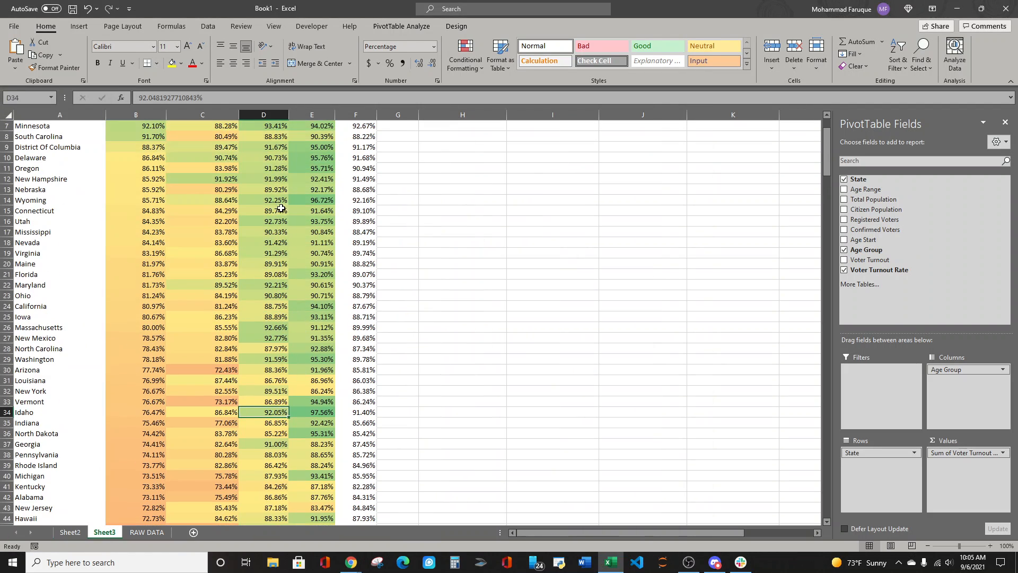
scroll(281, 209, "up", 2)
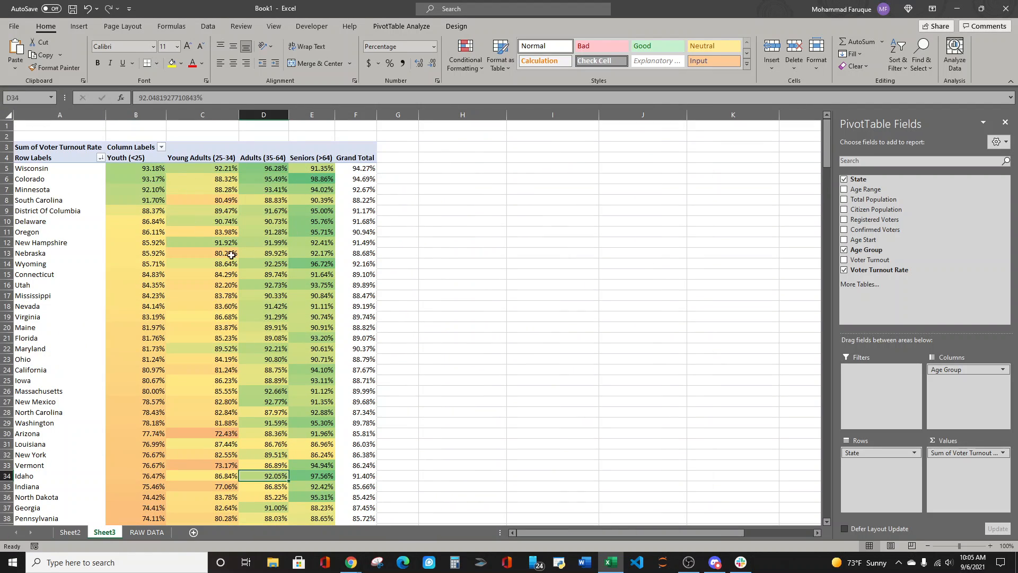
scroll(249, 290, "down", 4)
scroll(260, 286, "down", 5)
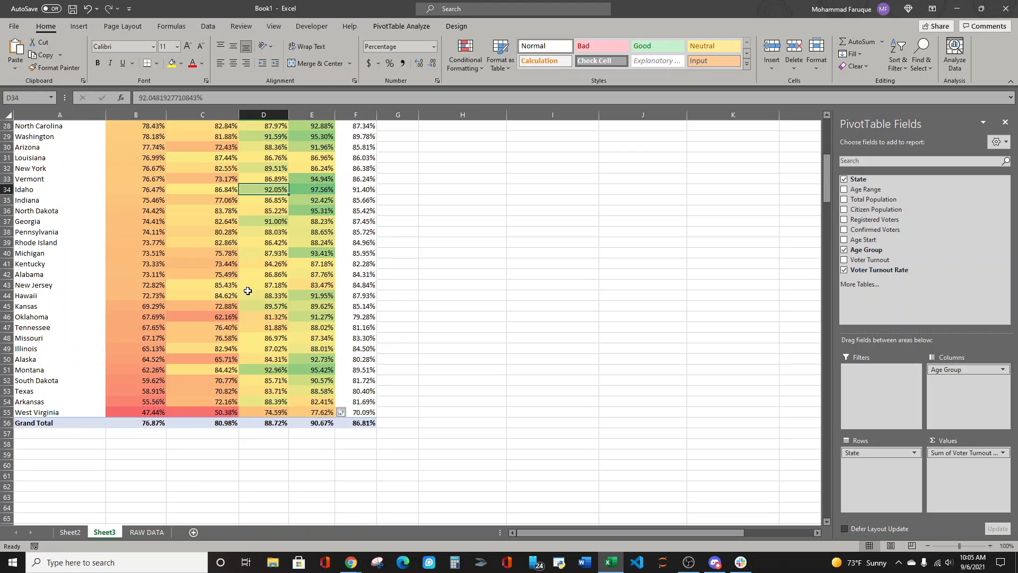
left_click(147, 413)
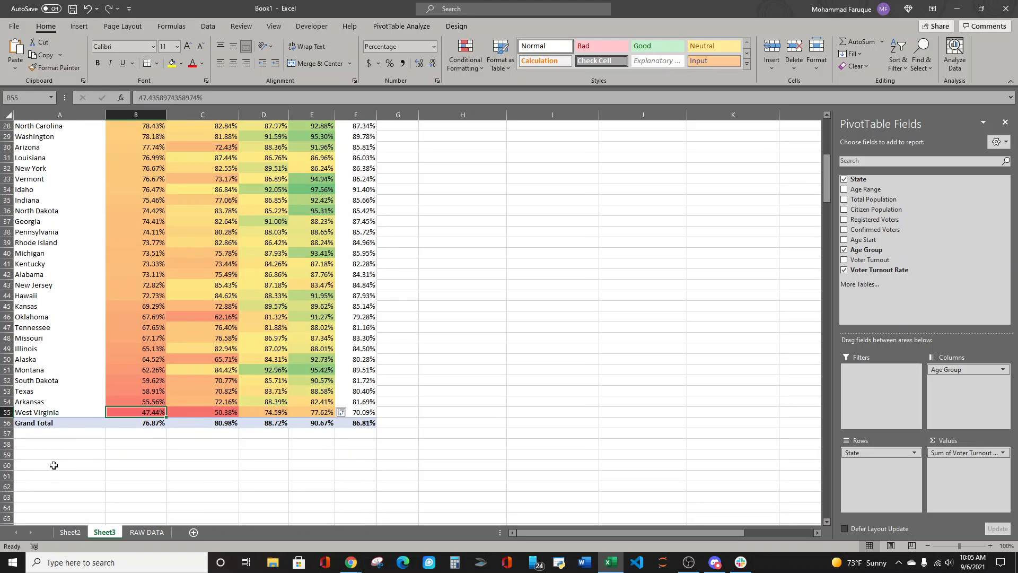
left_click(221, 412)
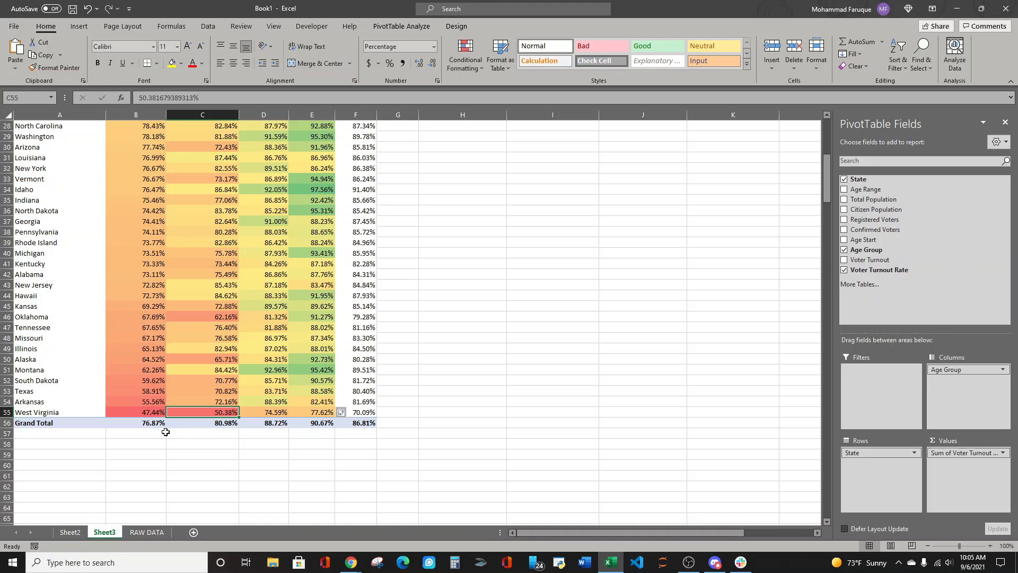
mouse_move(162, 425)
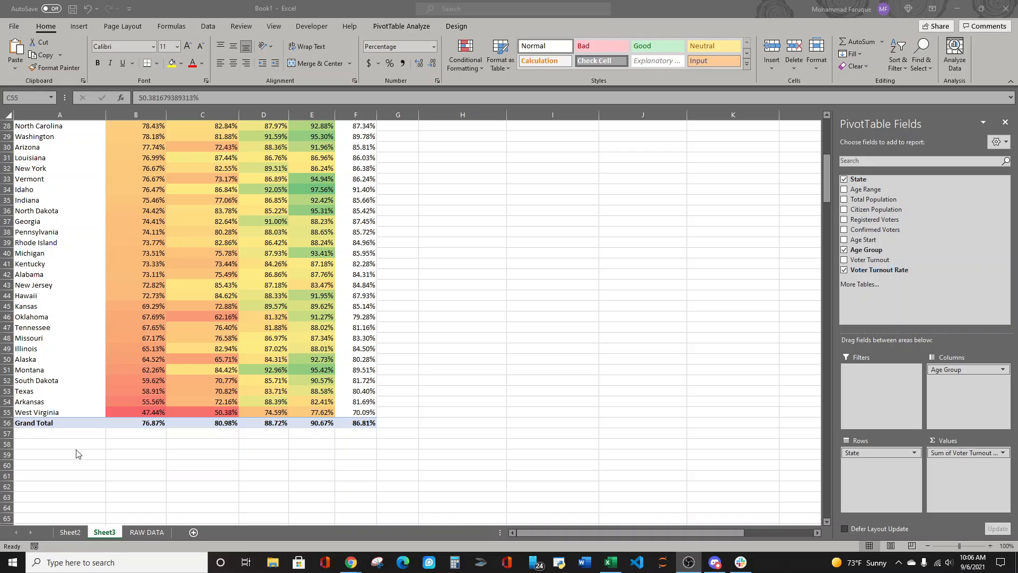
left_click(149, 412)
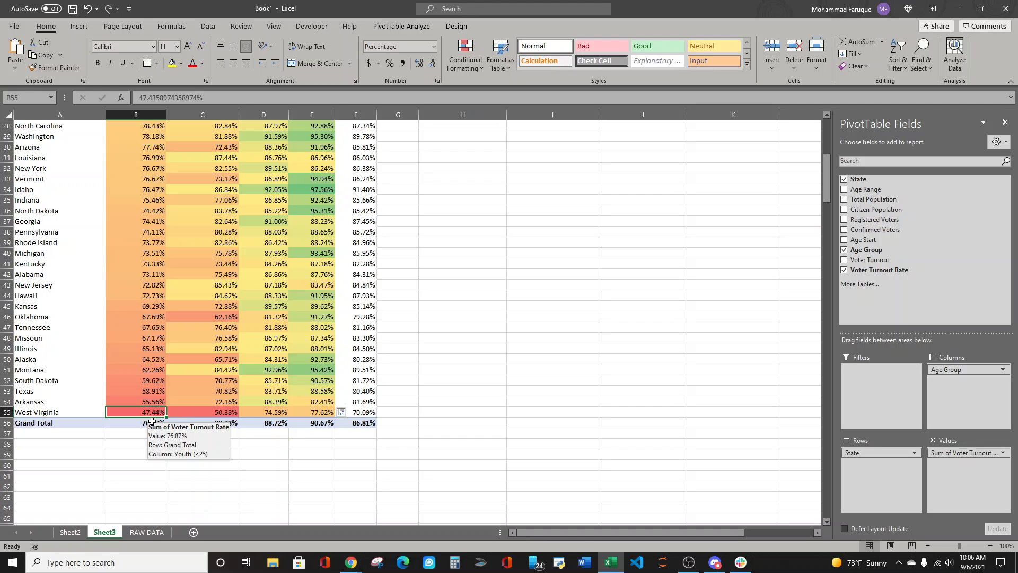
Step: Highlight answer B, West Virginia and Youth (<25), under Question 5 in the browser document, and return to the Excel heatmap
key("alt+Tab")
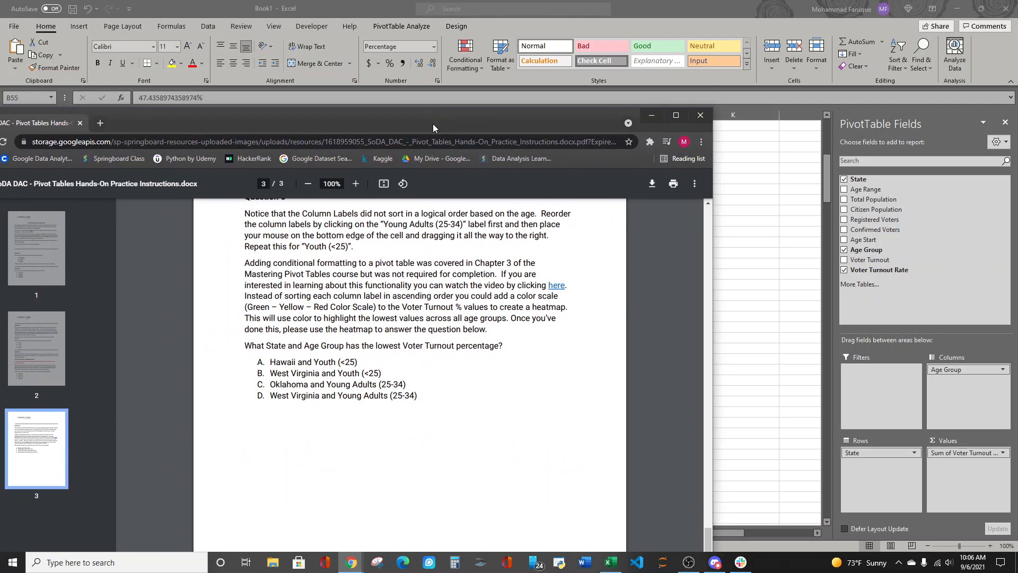
left_click_drag(301, 123, 457, 132)
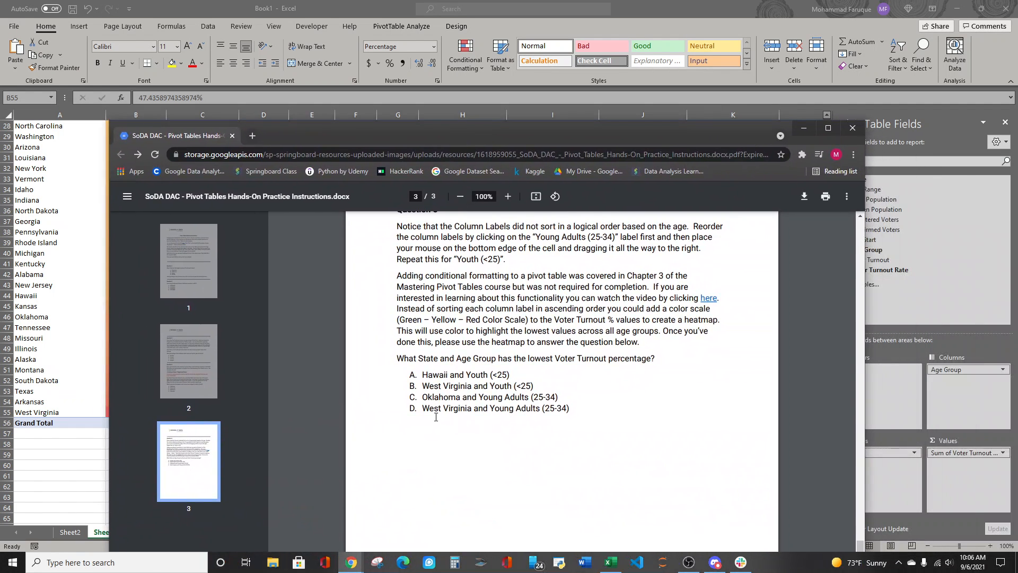
left_click_drag(408, 386, 536, 384)
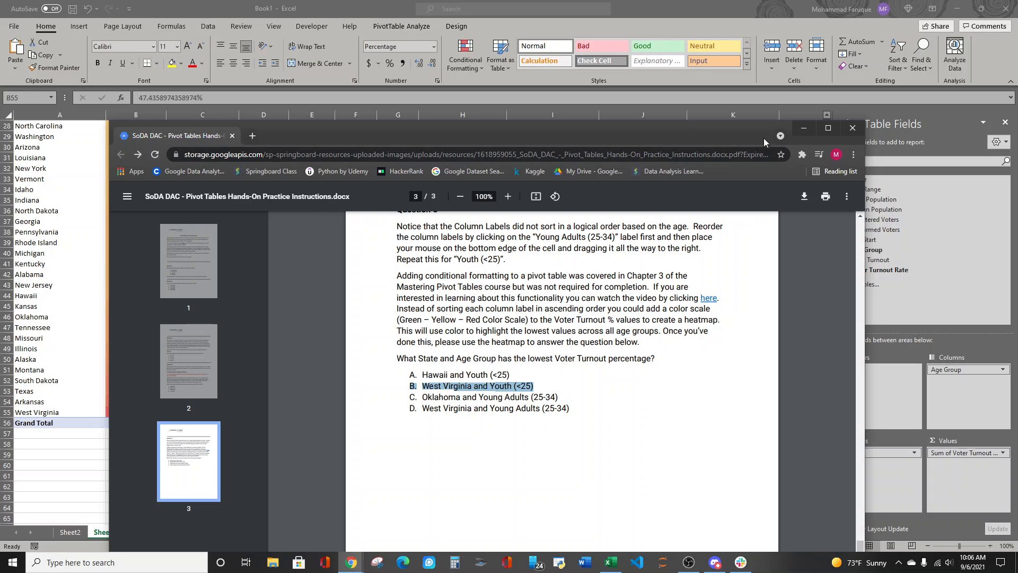
left_click(804, 128)
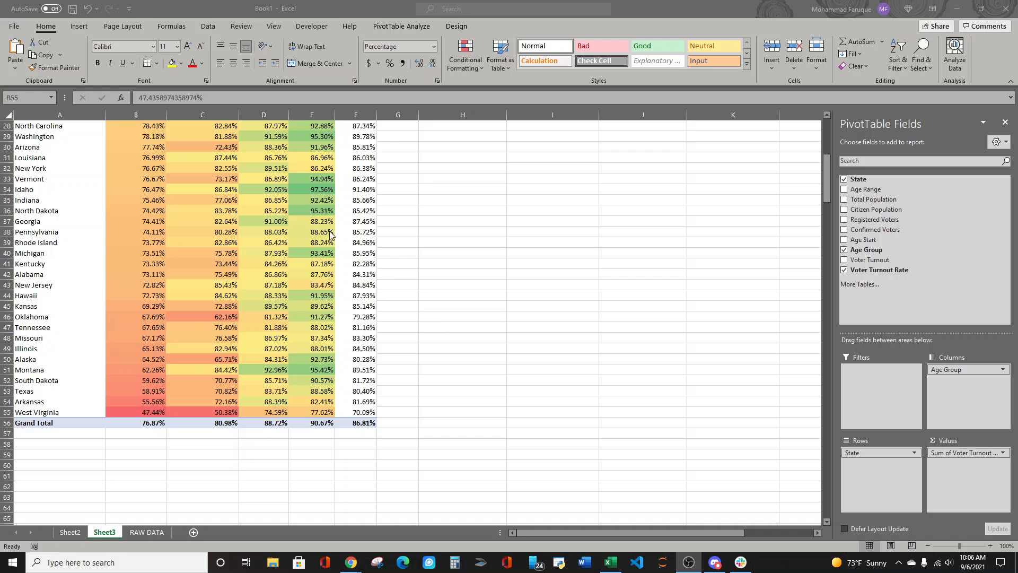
scroll(323, 245, "up", 9)
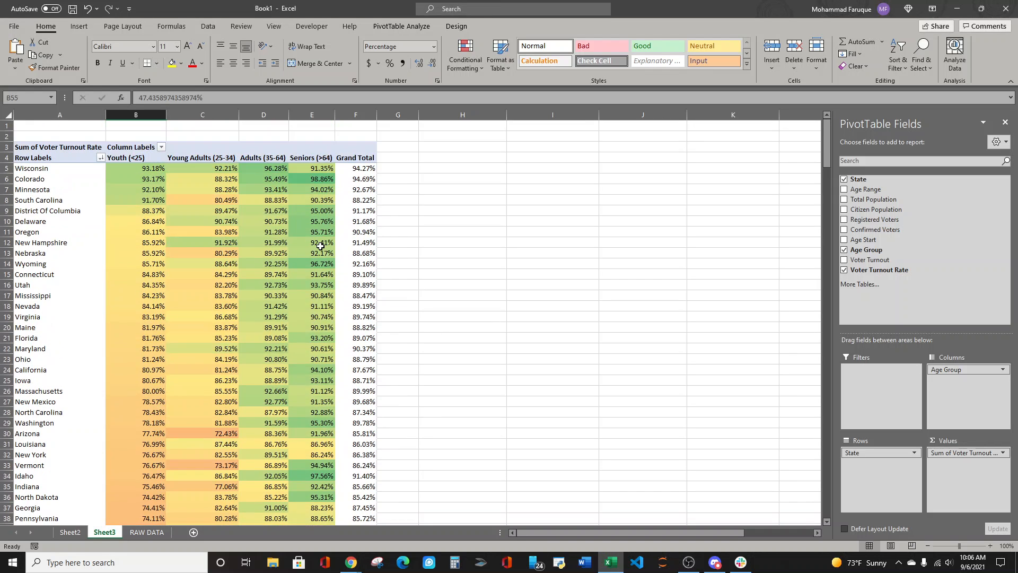